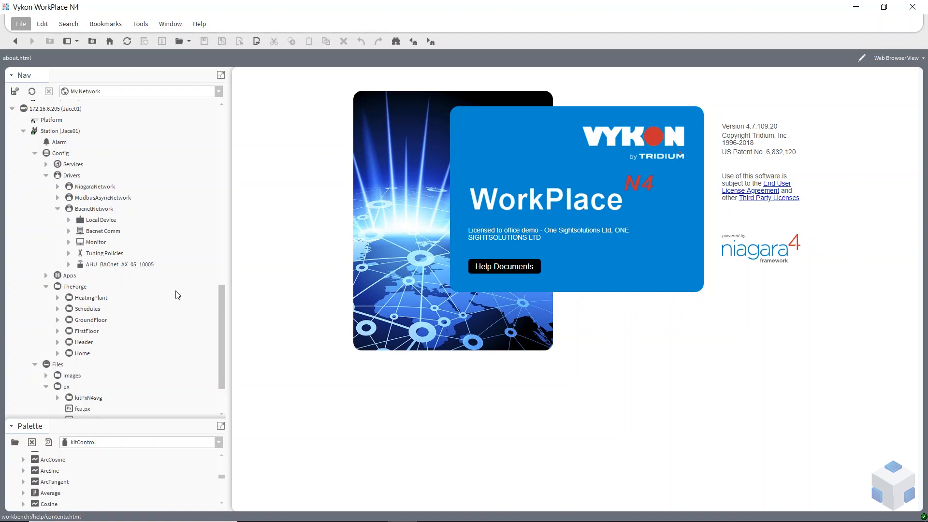
Copy all the subfolders from Boilers to Status_Icons in ClassLabN4's px/kitPxN4svg folder.
{"action": "left_click", "coordinate": [58, 209]}
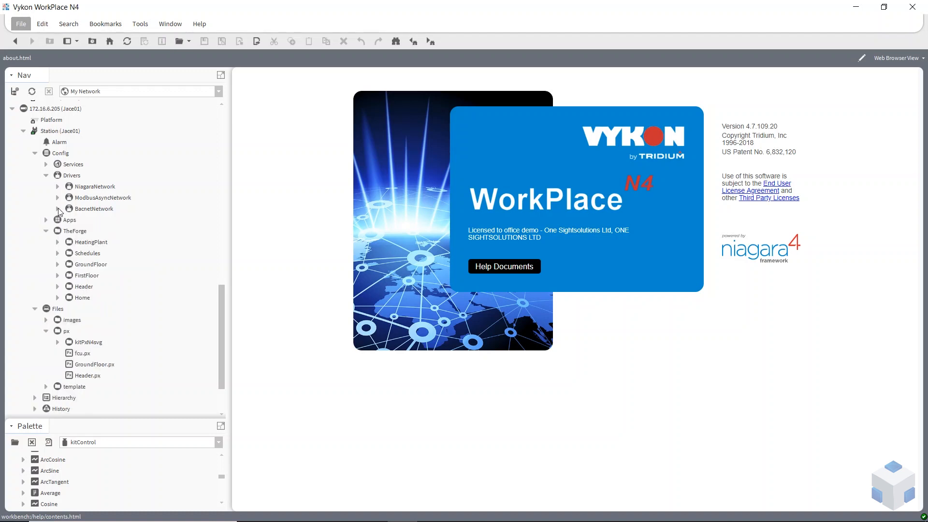
{"action": "left_click", "coordinate": [47, 176]}
{"action": "scroll", "coordinate": [77, 222], "scroll_direction": "up", "scroll_amount": 10}
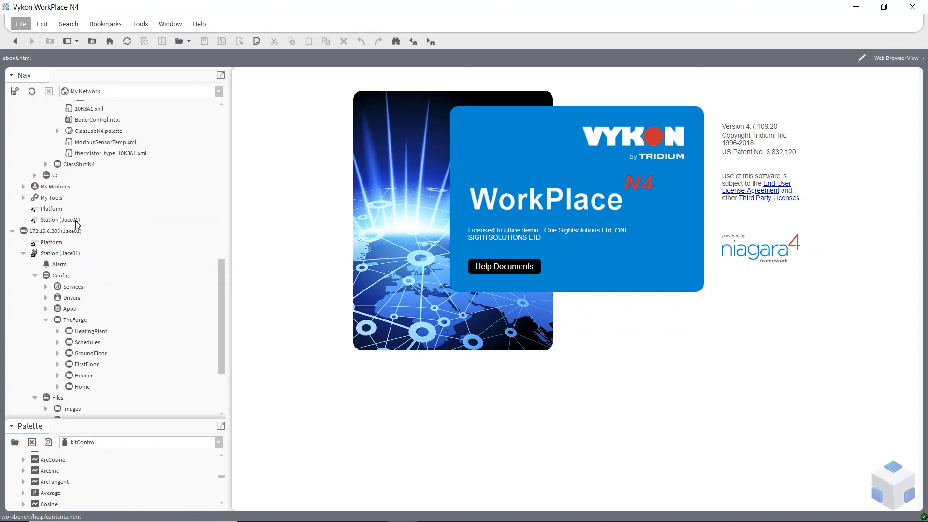
{"action": "scroll", "coordinate": [57, 222], "scroll_direction": "up", "scroll_amount": 5}
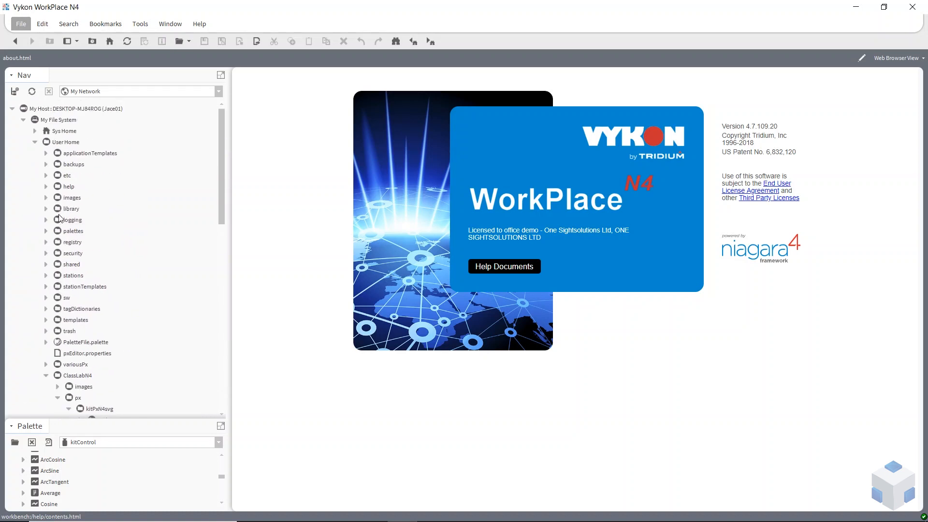
{"action": "scroll", "coordinate": [82, 374], "scroll_direction": "down", "scroll_amount": 2}
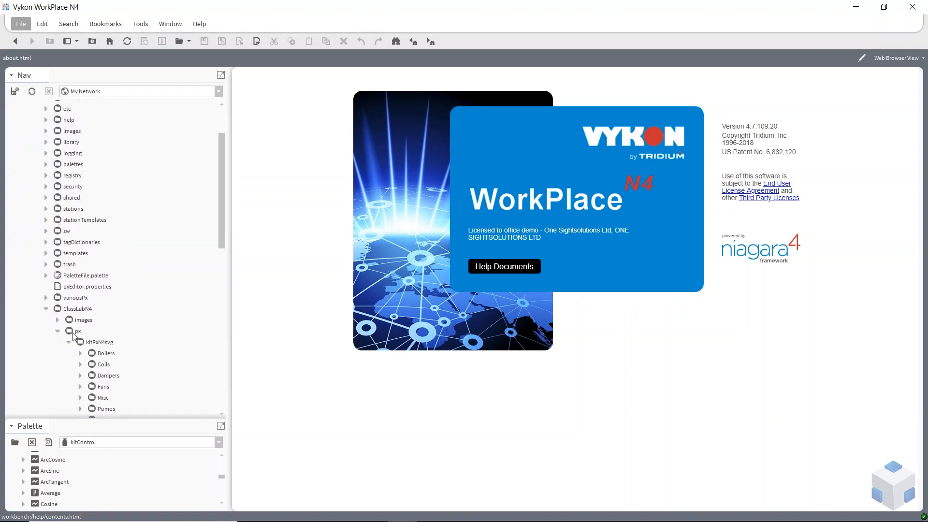
{"action": "left_click", "coordinate": [69, 310]}
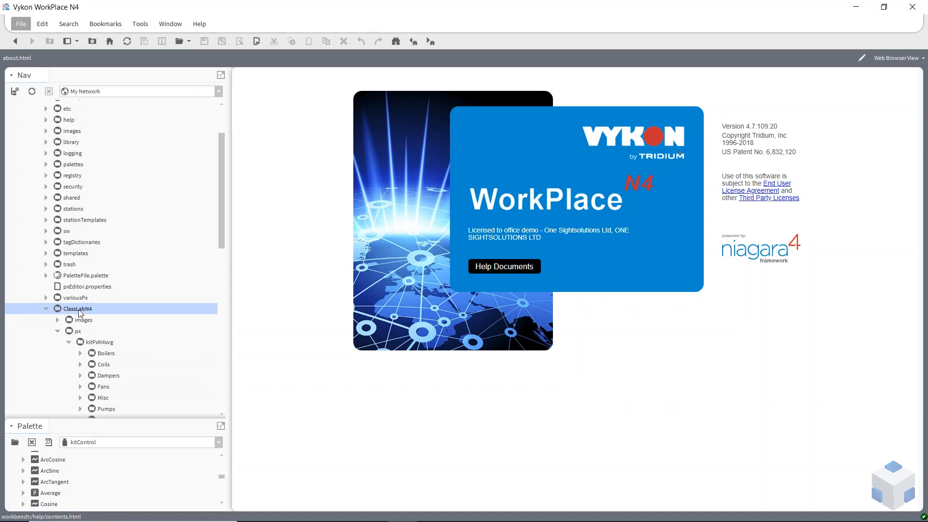
{"action": "scroll", "coordinate": [104, 321], "scroll_direction": "down", "scroll_amount": 2}
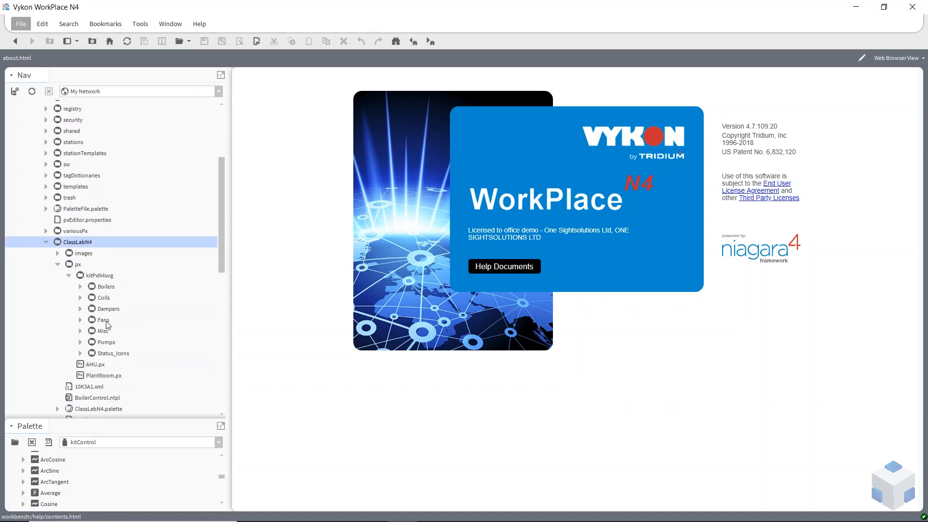
{"action": "left_click", "coordinate": [103, 288]}
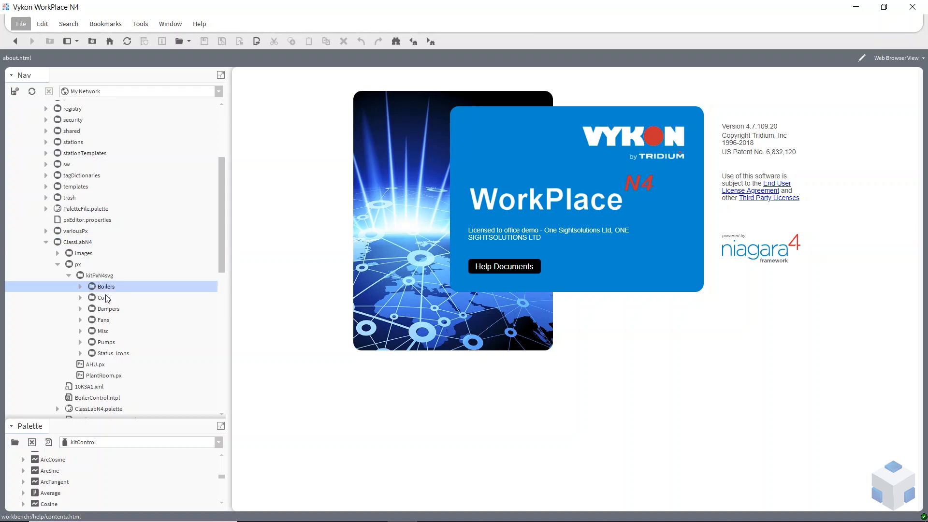
{"action": "left_click", "coordinate": [114, 354], "text": "shift"}
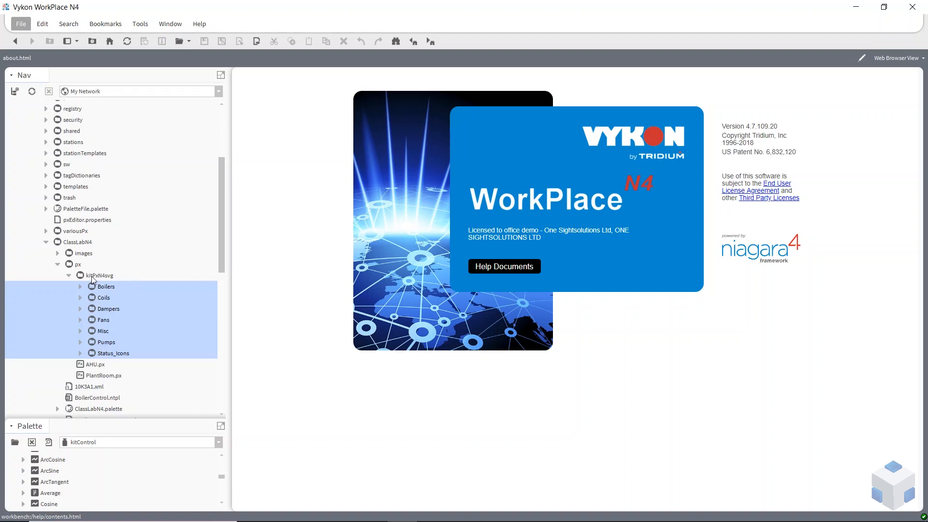
{"action": "right_click", "coordinate": [103, 302]}
{"action": "left_click", "coordinate": [128, 323]}
Paste the copied folders into the Jace01 station's px/kitPxN4svg folder, replacing the existing Coils, Dampers and Fans folders.
{"action": "scroll", "coordinate": [129, 319], "scroll_direction": "down", "scroll_amount": 10}
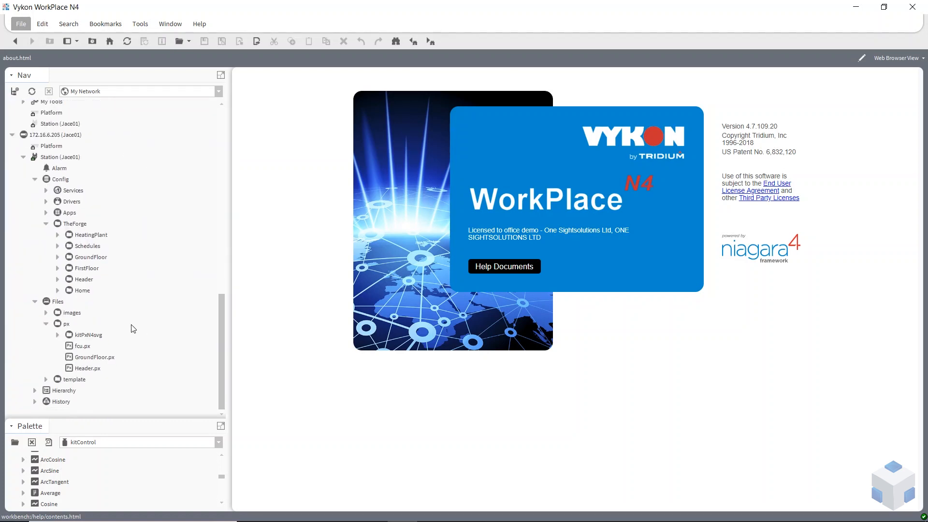
{"action": "left_click", "coordinate": [57, 335]}
{"action": "right_click", "coordinate": [85, 329]}
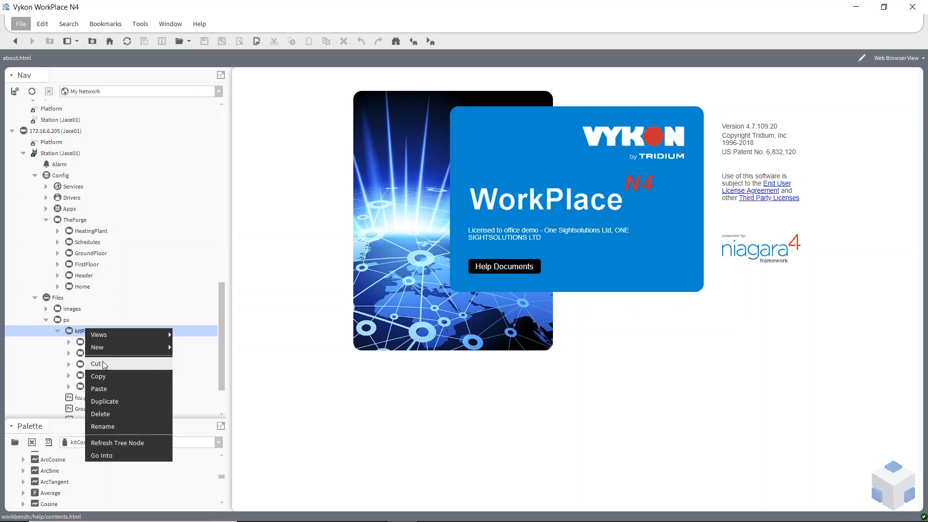
{"action": "left_click", "coordinate": [117, 389]}
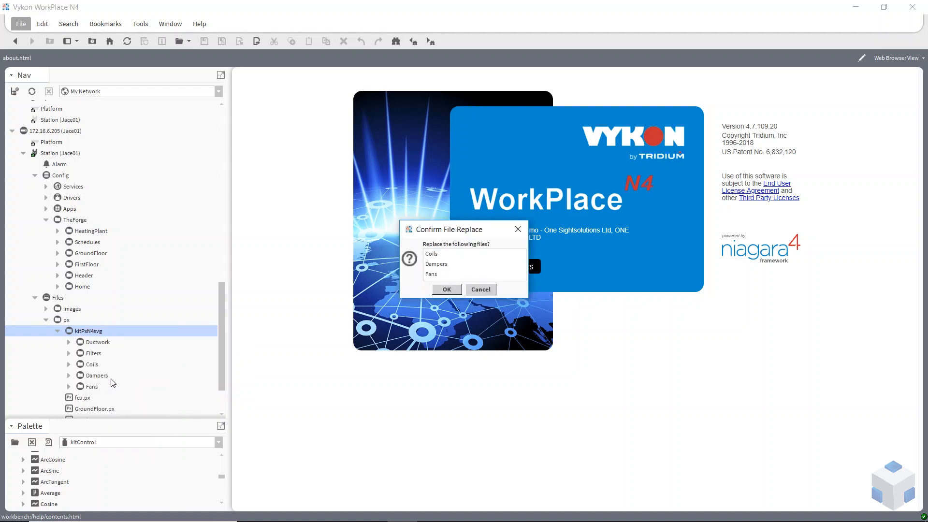
{"action": "left_click", "coordinate": [441, 292]}
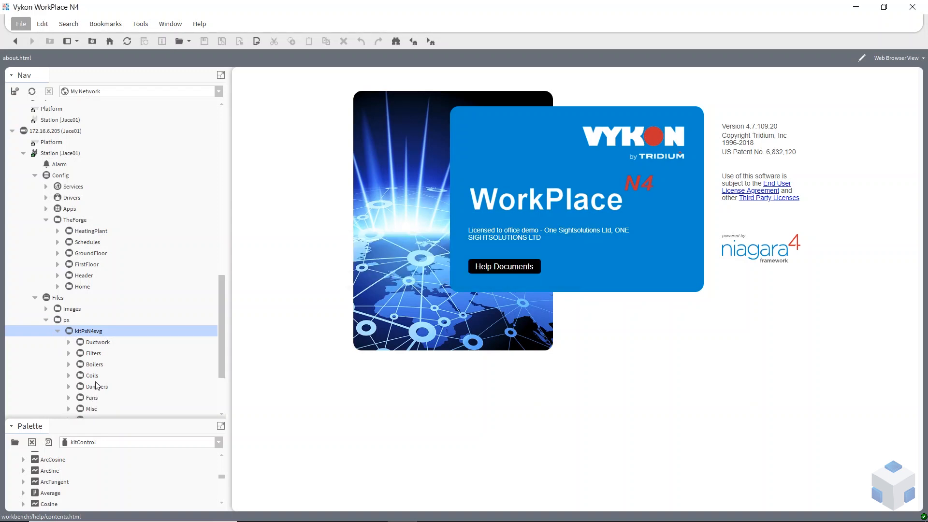
Copy AHU.px and PlantRoom.px from ClassLabN4's px folder into the Jace01 station's px folder.
{"action": "scroll", "coordinate": [97, 382], "scroll_direction": "down", "scroll_amount": 3}
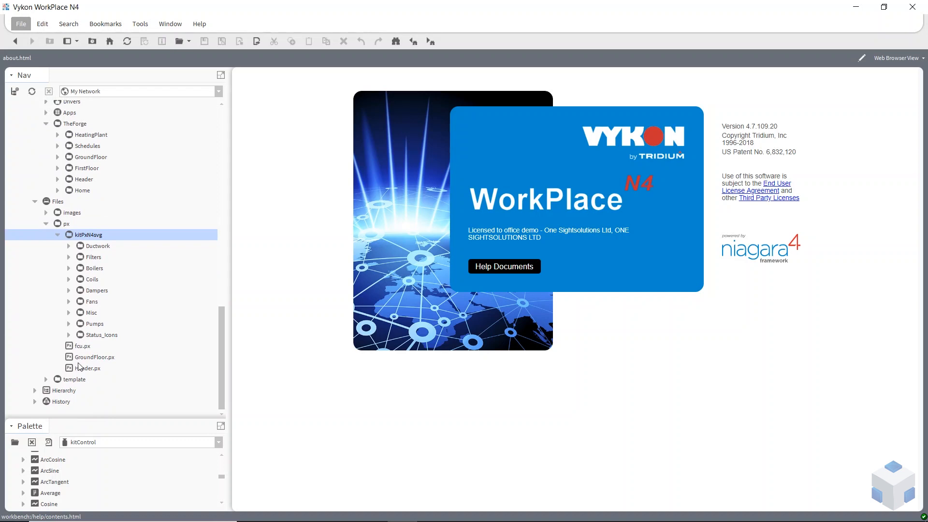
{"action": "scroll", "coordinate": [103, 220], "scroll_direction": "up", "scroll_amount": 7}
{"action": "scroll", "coordinate": [102, 220], "scroll_direction": "up", "scroll_amount": 4}
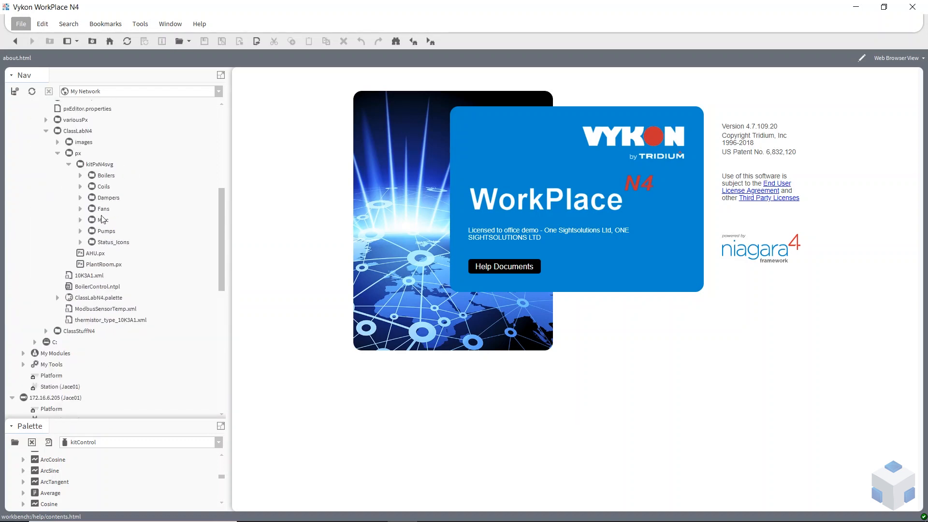
{"action": "left_click", "coordinate": [94, 253]}
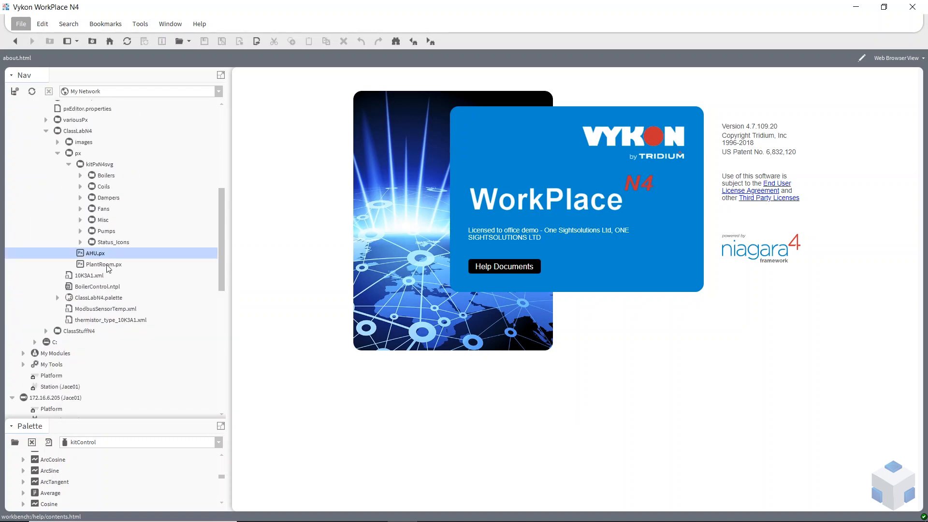
{"action": "left_click", "coordinate": [107, 269], "text": "ctrl"}
{"action": "right_click", "coordinate": [98, 263]}
{"action": "left_click", "coordinate": [118, 280]}
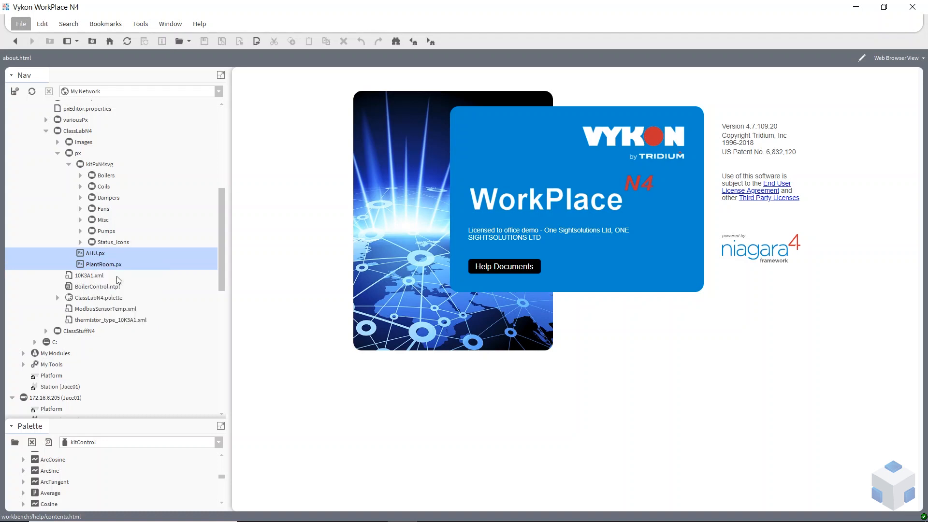
{"action": "scroll", "coordinate": [116, 290], "scroll_direction": "down", "scroll_amount": 10}
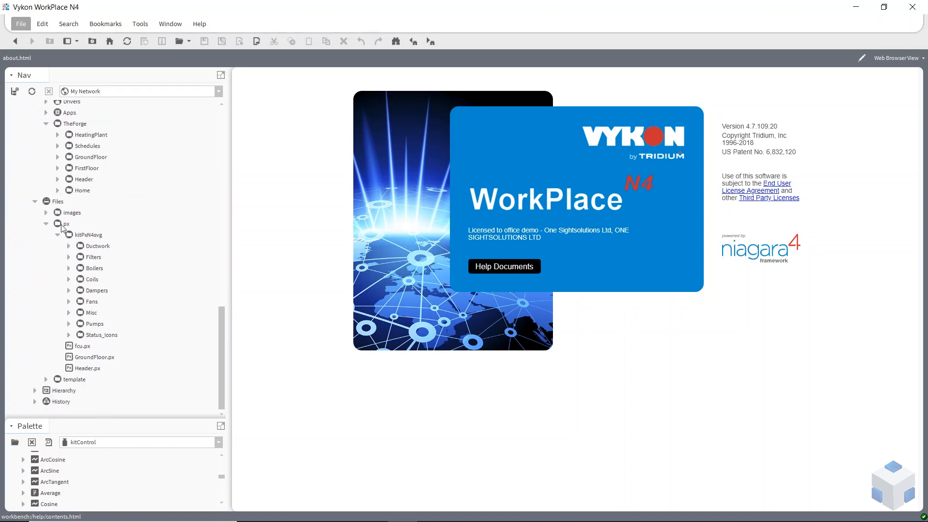
{"action": "right_click", "coordinate": [62, 227]}
{"action": "left_click", "coordinate": [87, 285]}
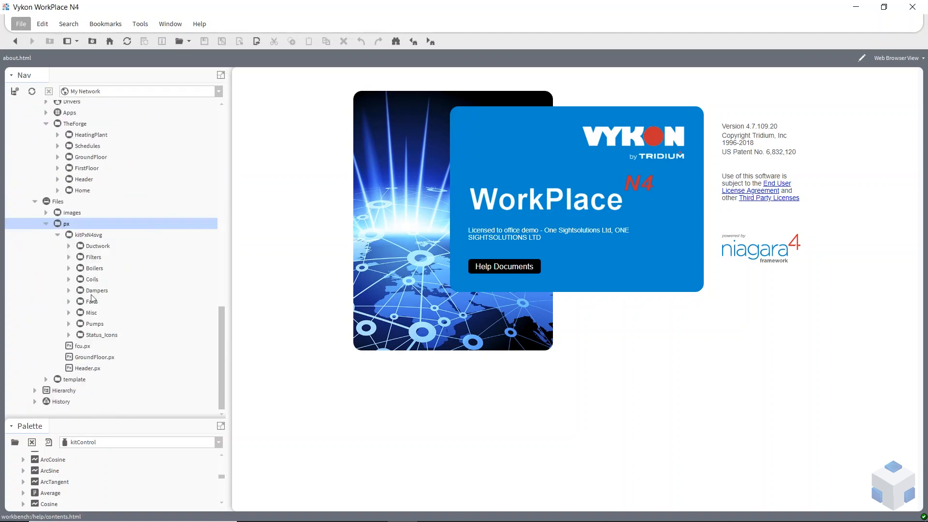
Collapse the station's px folder and expand Drivers and BacnetNetwork to reveal the BACnet devices.
{"action": "scroll", "coordinate": [118, 346], "scroll_direction": "up", "scroll_amount": 15}
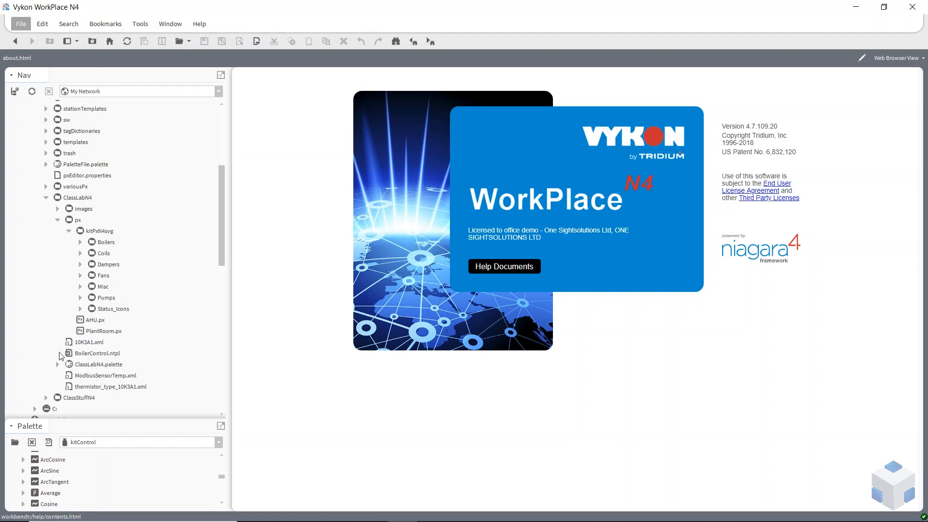
{"action": "scroll", "coordinate": [77, 232], "scroll_direction": "down", "scroll_amount": 5}
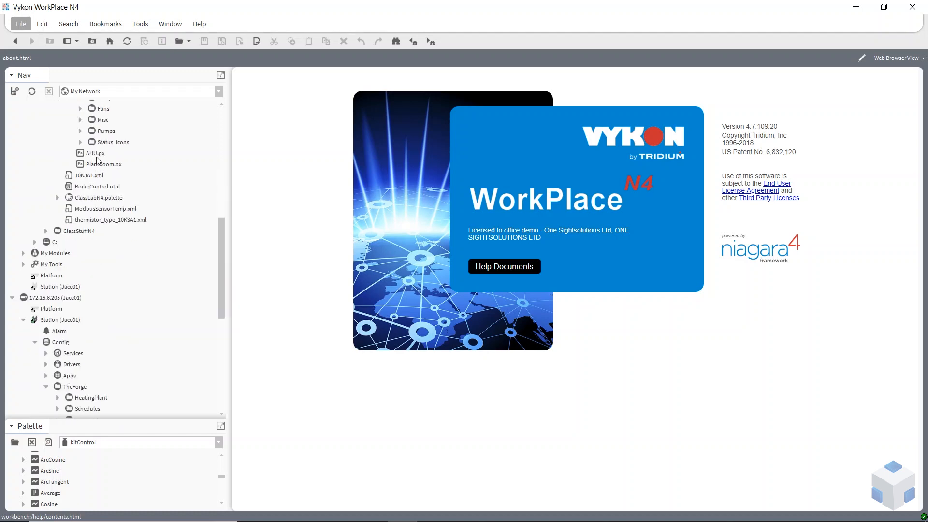
{"action": "scroll", "coordinate": [102, 290], "scroll_direction": "down", "scroll_amount": 4}
{"action": "scroll", "coordinate": [89, 329], "scroll_direction": "down", "scroll_amount": 1}
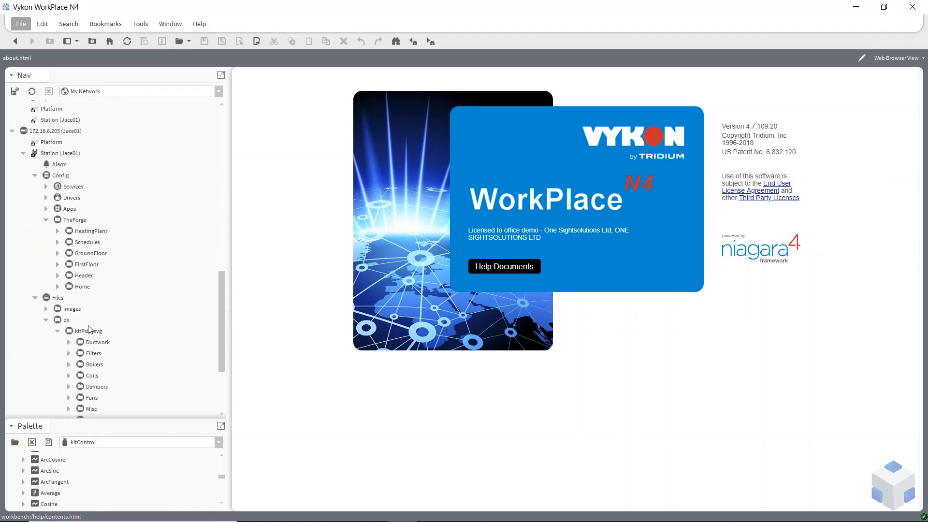
{"action": "left_click", "coordinate": [47, 320]}
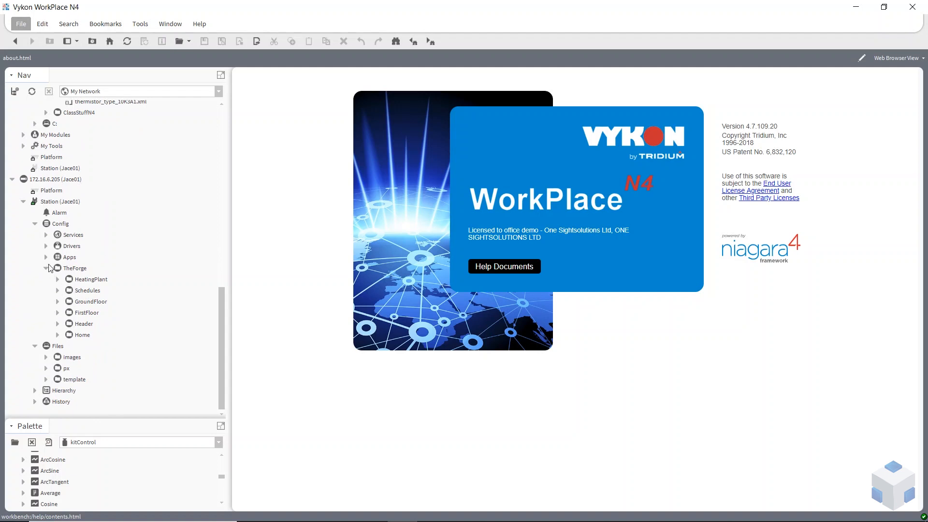
{"action": "left_click", "coordinate": [47, 246]}
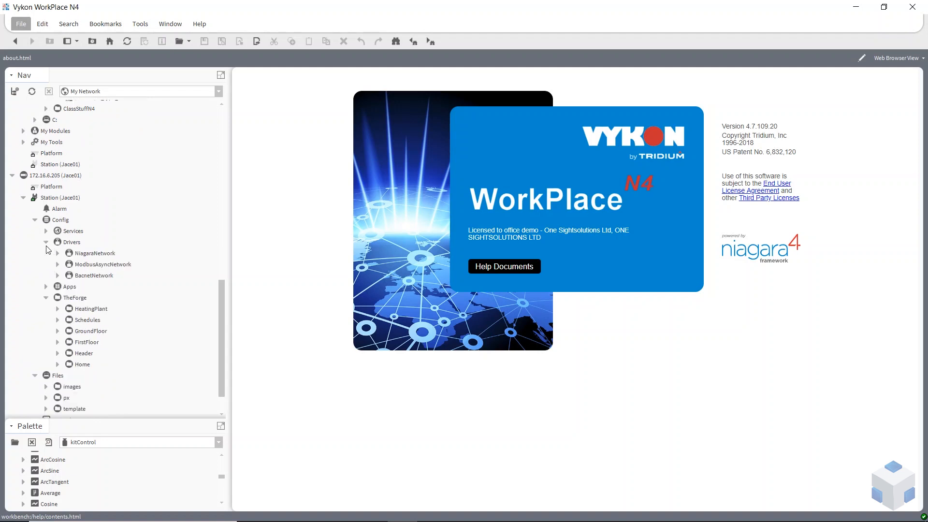
{"action": "left_click", "coordinate": [58, 275]}
Create a new Px view named AHU on AHU_BACnet_AX_05_10005, reusing the existing file:^px/AHU.px unmodified.
{"action": "left_click", "coordinate": [141, 334]}
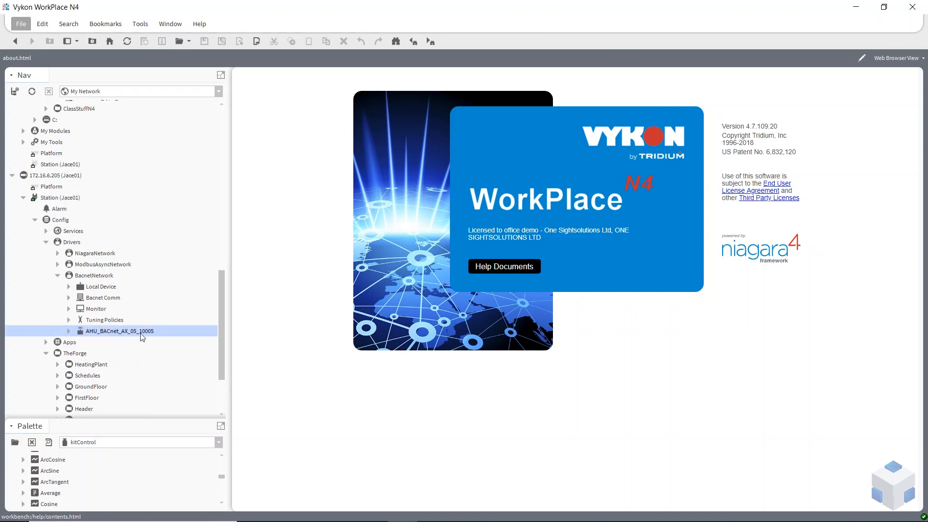
{"action": "right_click", "coordinate": [105, 334]}
{"action": "mouse_move", "coordinate": [141, 175]}
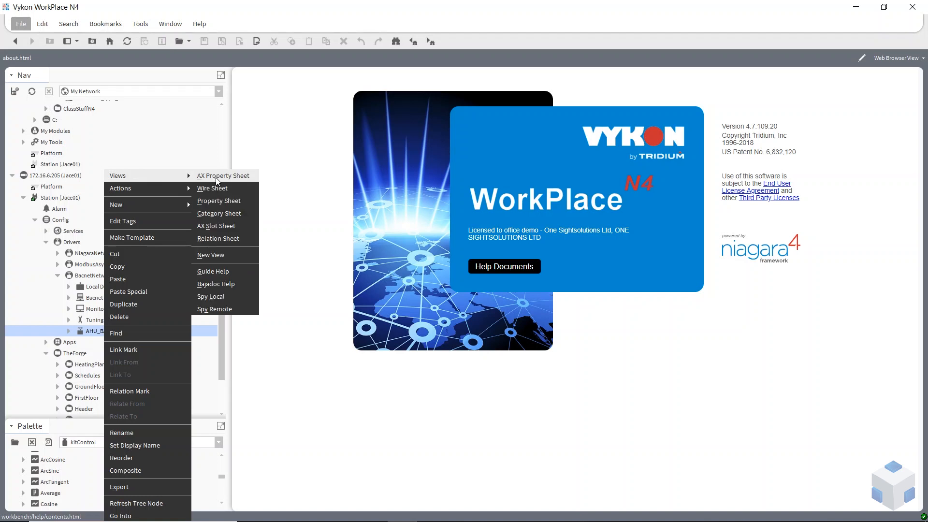
{"action": "left_click", "coordinate": [211, 255]}
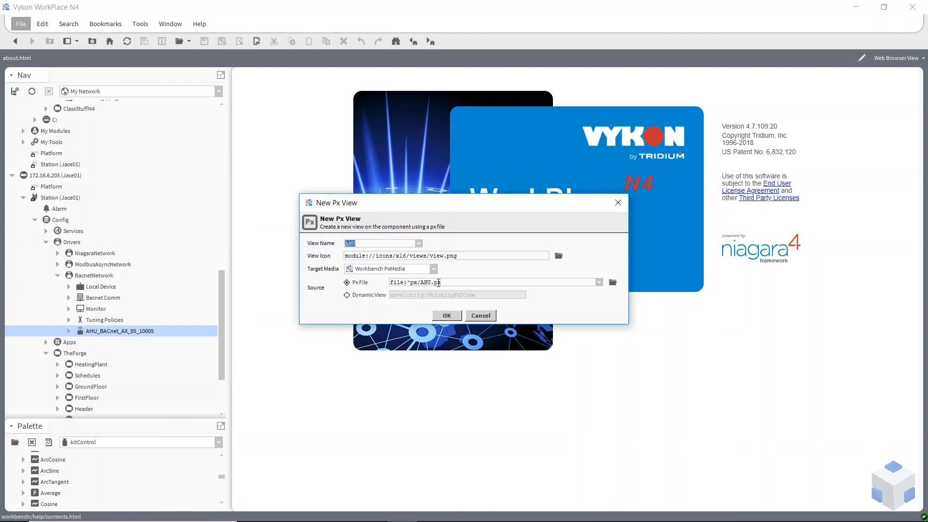
{"action": "left_click", "coordinate": [433, 269]}
{"action": "left_click", "coordinate": [367, 290]}
{"action": "left_click", "coordinate": [612, 281]}
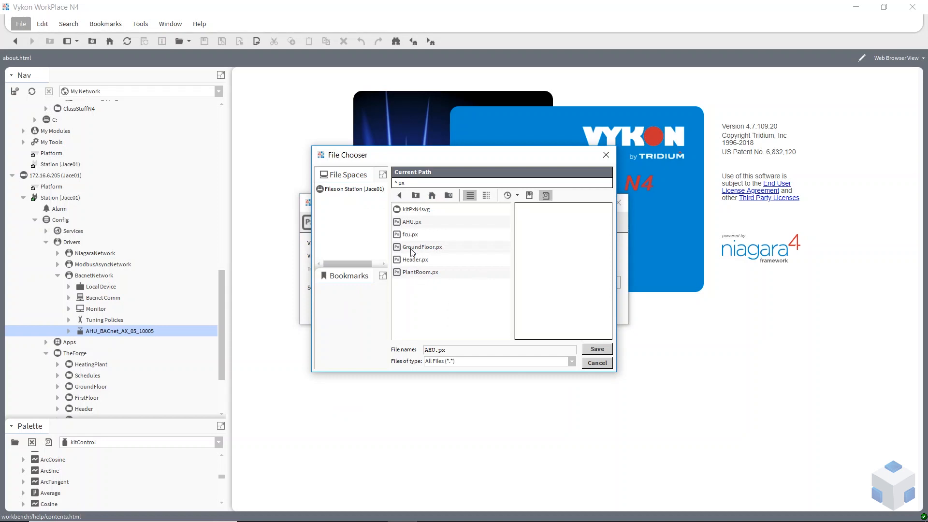
{"action": "left_click", "coordinate": [609, 367]}
{"action": "left_click", "coordinate": [449, 314]}
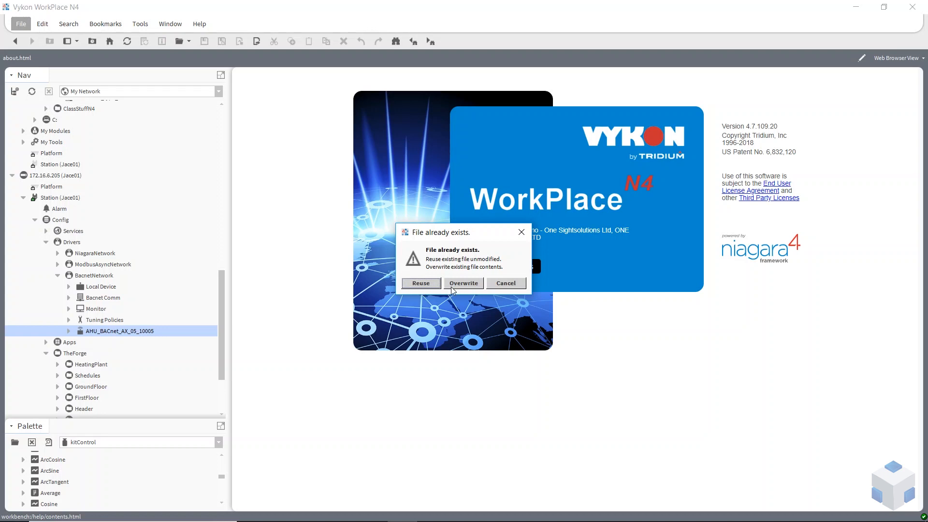
{"action": "left_click", "coordinate": [421, 284]}
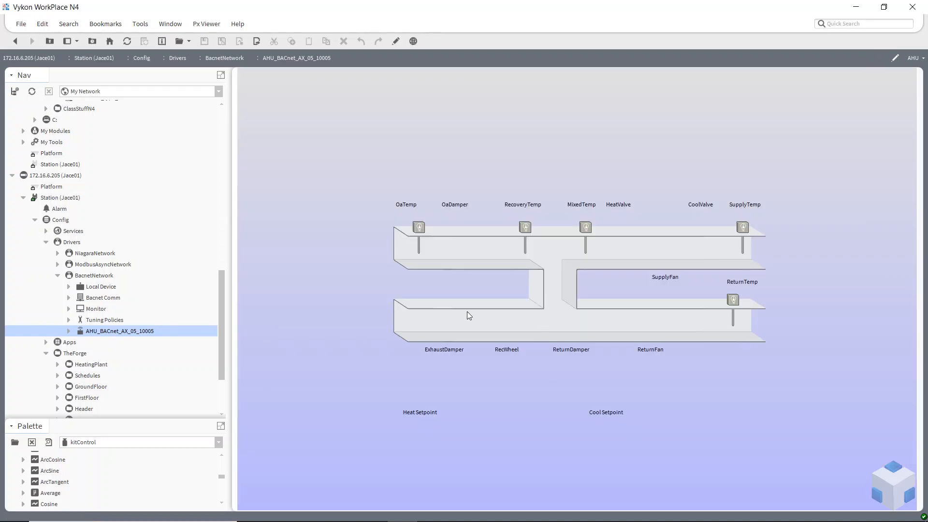
Switch the AHU view to edit mode and select its duct pictures one by one, ending with the SupplyFan picture.
{"action": "left_click", "coordinate": [397, 42]}
{"action": "left_click", "coordinate": [385, 240]}
{"action": "left_click", "coordinate": [443, 245]}
{"action": "left_click", "coordinate": [561, 245]}
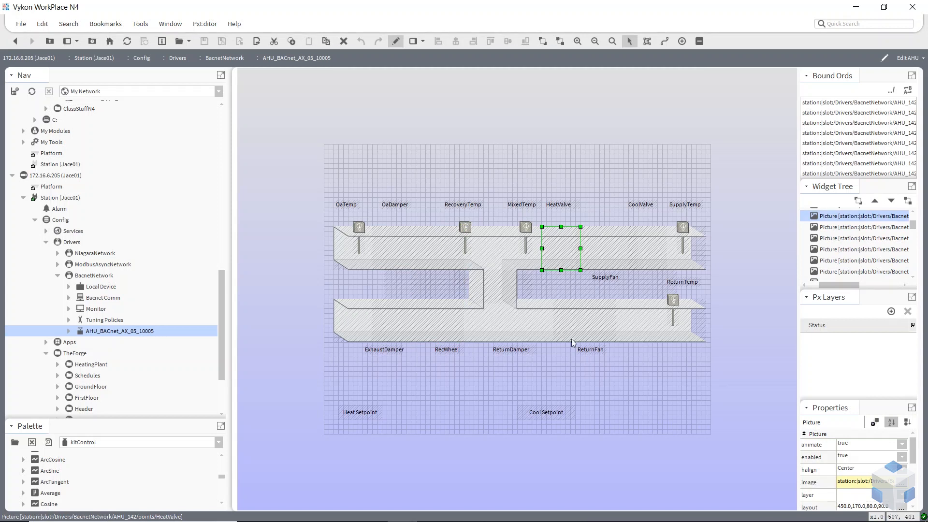
{"action": "left_click", "coordinate": [612, 246]}
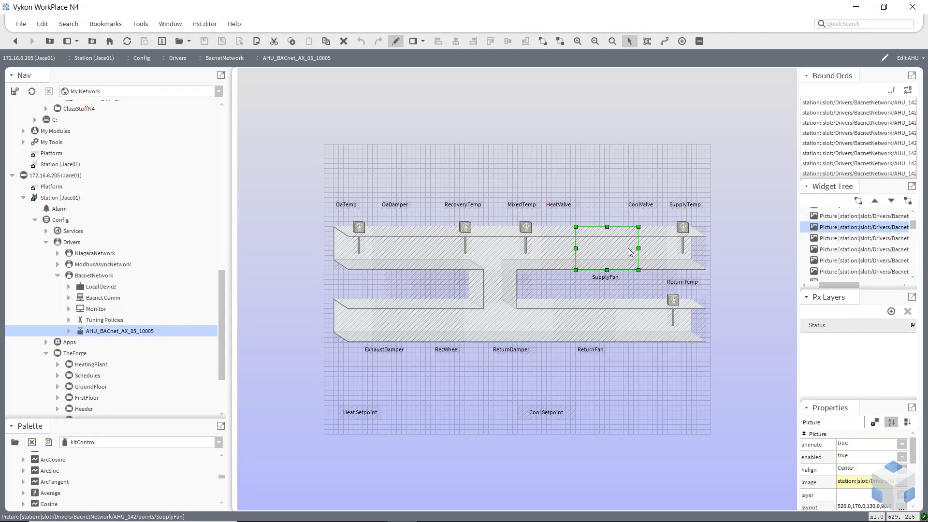
Copy the value binding ord from the SupplyFan picture's properties and close the properties.
{"action": "double_click", "coordinate": [608, 250]}
{"action": "key", "text": "ctrl+c"}
{"action": "left_click", "coordinate": [528, 309]}
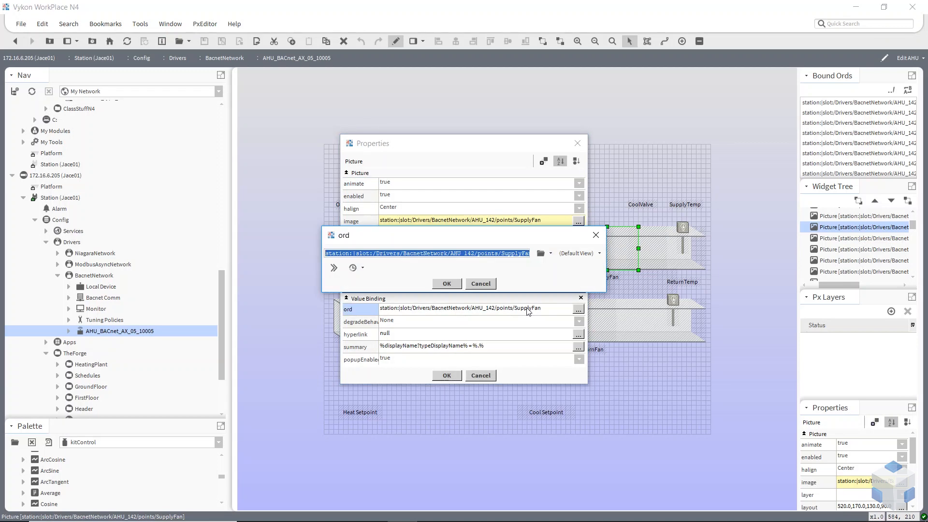
{"action": "left_click", "coordinate": [447, 285]}
{"action": "left_click", "coordinate": [446, 375]}
Open Notepad and paste the copied SupplyFan picture ord into a blank document.
{"action": "mouse_move", "coordinate": [148, 512]}
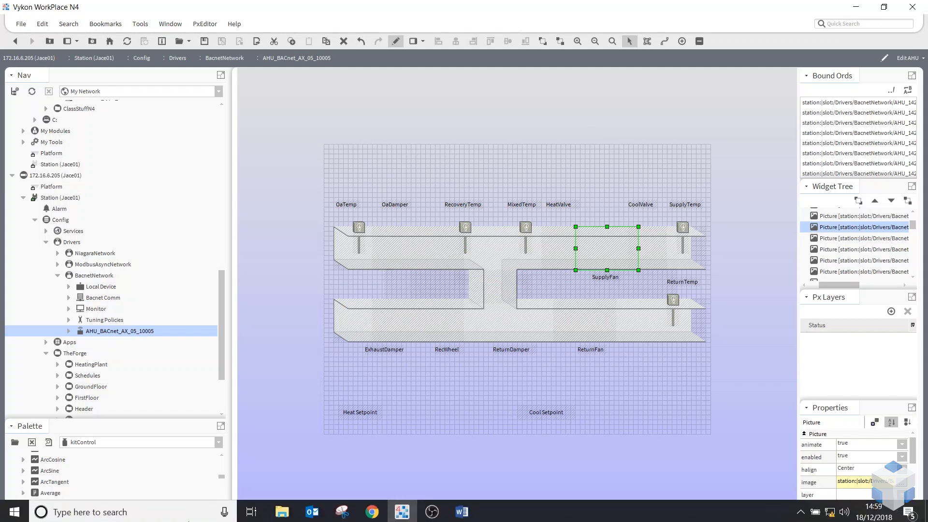
{"action": "left_click", "coordinate": [147, 510]}
{"action": "type", "text": "n"}
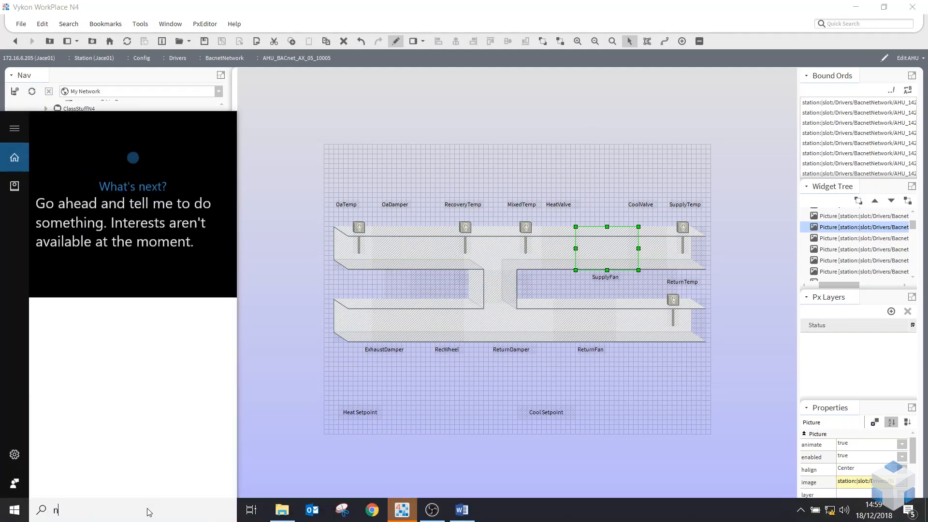
{"action": "type", "text": "otepad"}
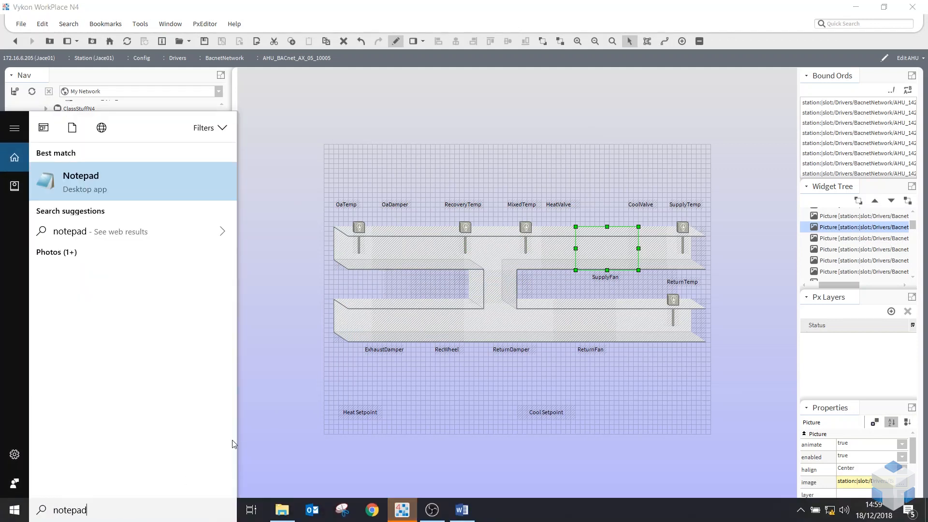
{"action": "left_click", "coordinate": [98, 193]}
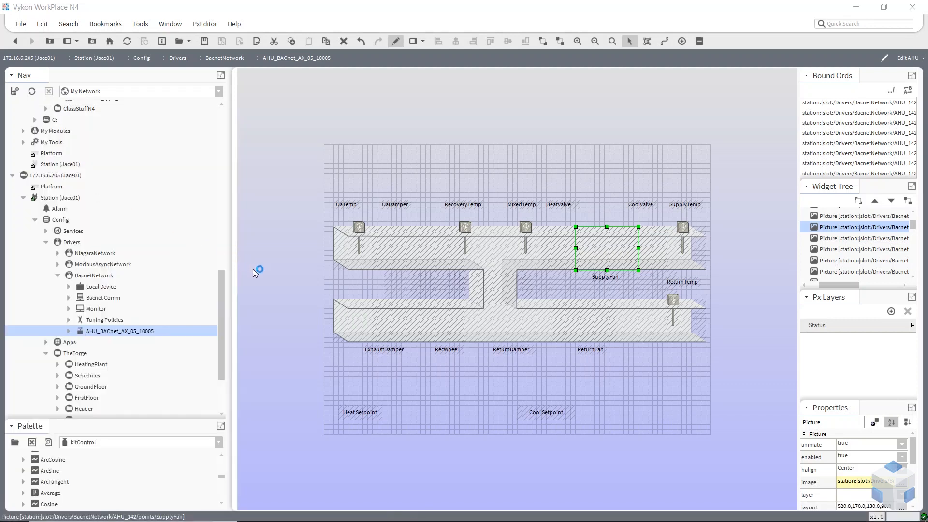
{"action": "key", "text": "ctrl+v"}
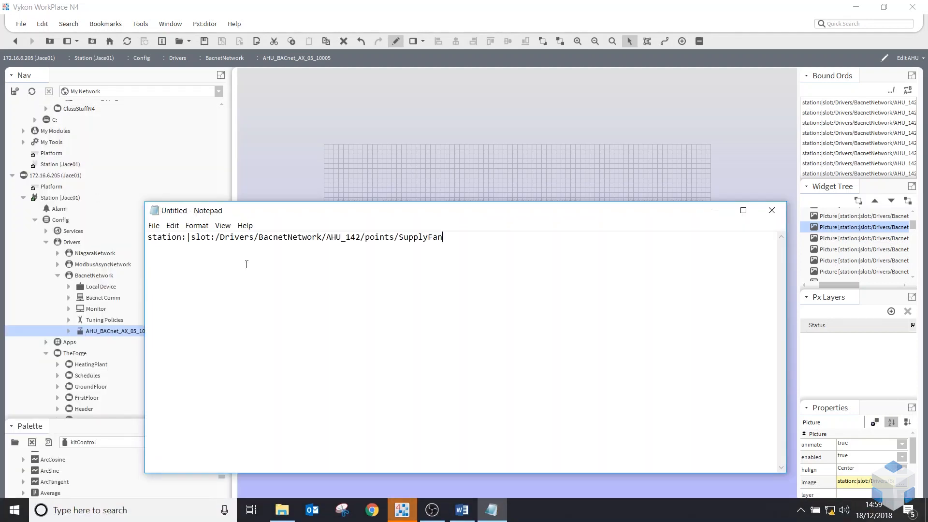
Switch back to WorkPlace, expand the Points of AHU_BACnet_AX_05_10005 and copy its SupplyFan point.
{"action": "left_click", "coordinate": [308, 159]}
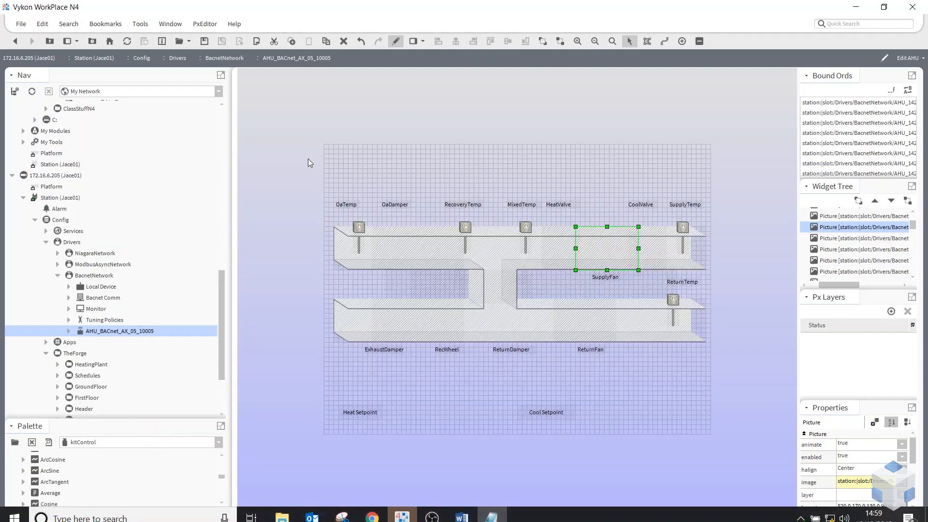
{"action": "left_click", "coordinate": [69, 331]}
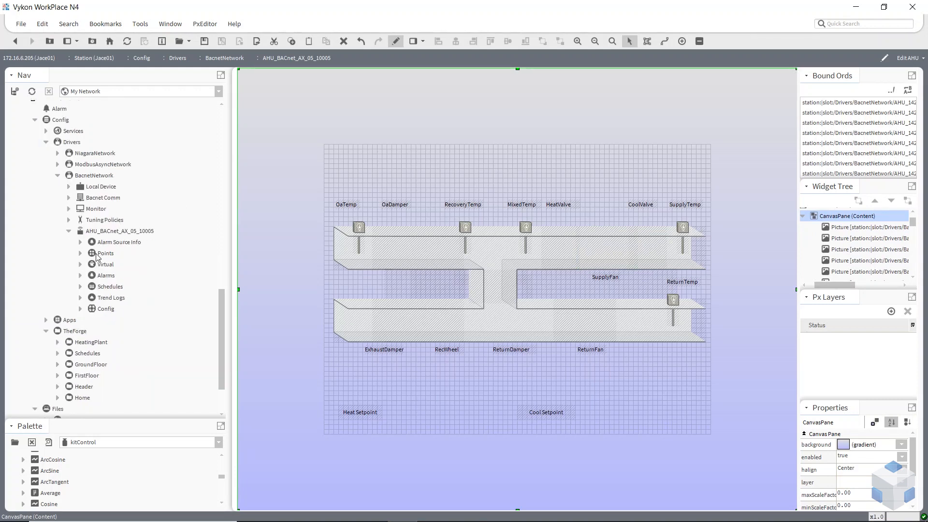
{"action": "left_click", "coordinate": [80, 253]}
{"action": "scroll", "coordinate": [140, 327], "scroll_direction": "down", "scroll_amount": 4}
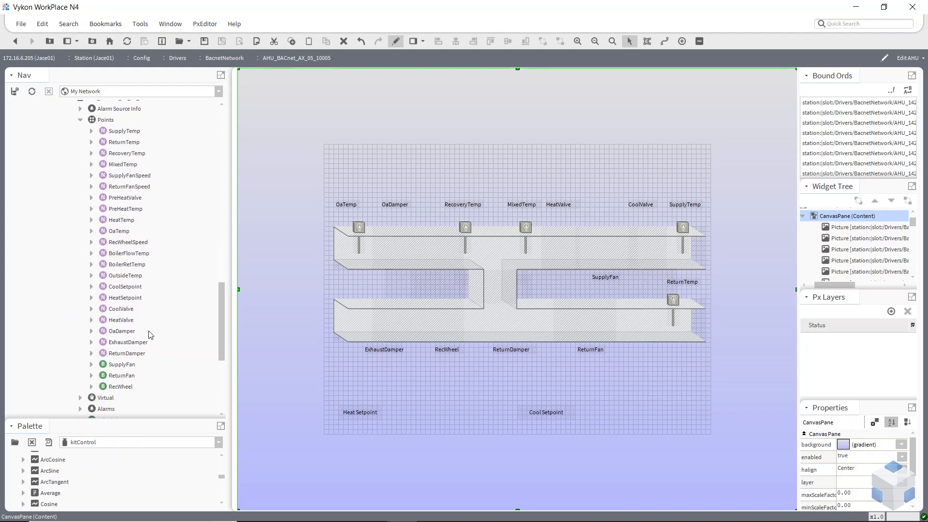
{"action": "right_click", "coordinate": [109, 295]}
{"action": "left_click", "coordinate": [205, 302]}
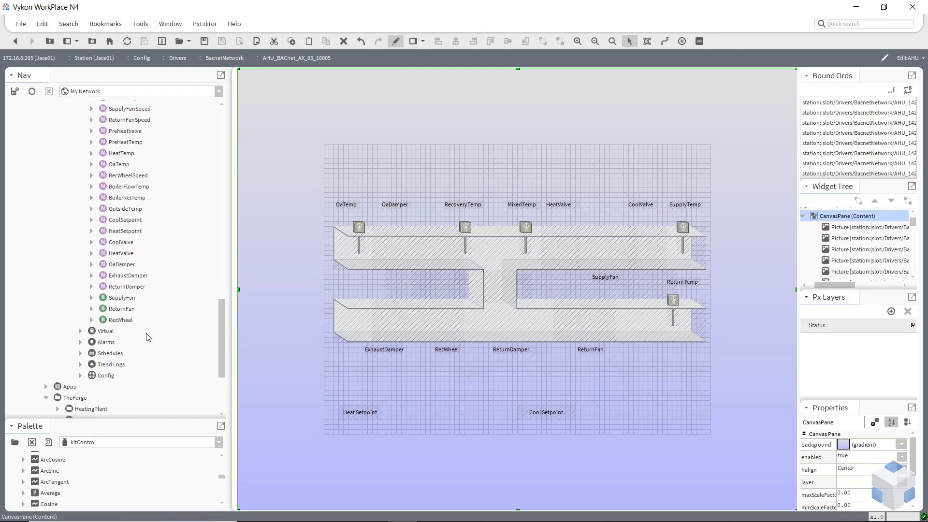
{"action": "right_click", "coordinate": [110, 297]}
{"action": "left_click", "coordinate": [129, 276]}
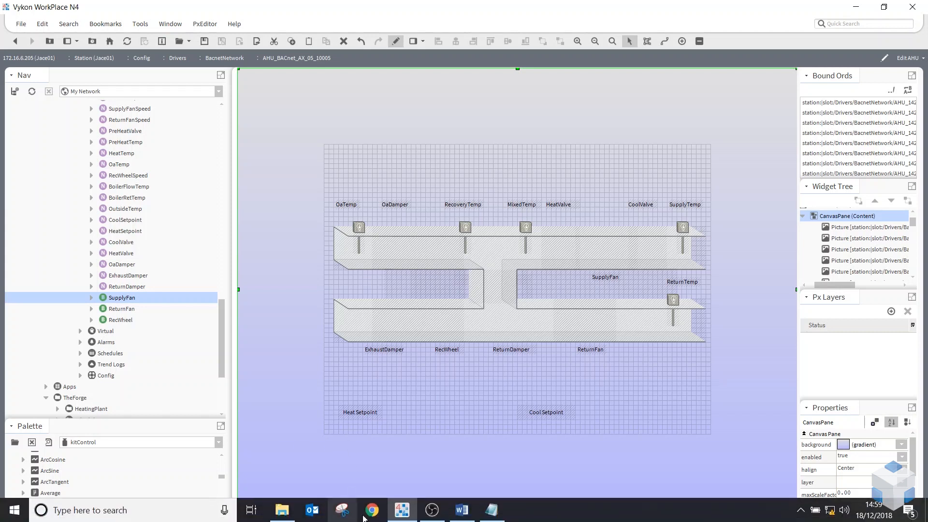
Switch to Notepad, paste the SupplyFan point's ord on a second line, and compare the device names in both ords.
{"action": "left_click", "coordinate": [491, 510]}
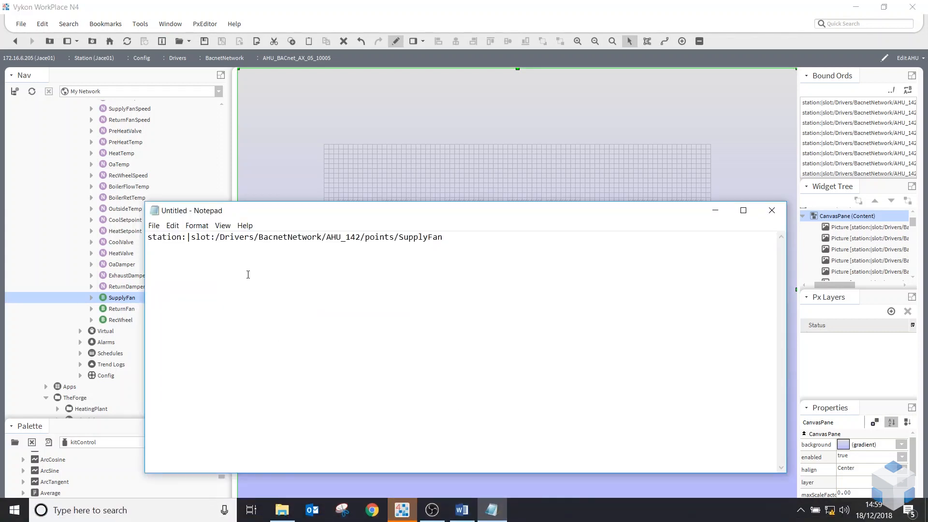
{"action": "type", "text": "station:|slot:/Drivers/BacnetNetwork/AHU_BACnet_AX_05_10005/points/SupplyFan"}
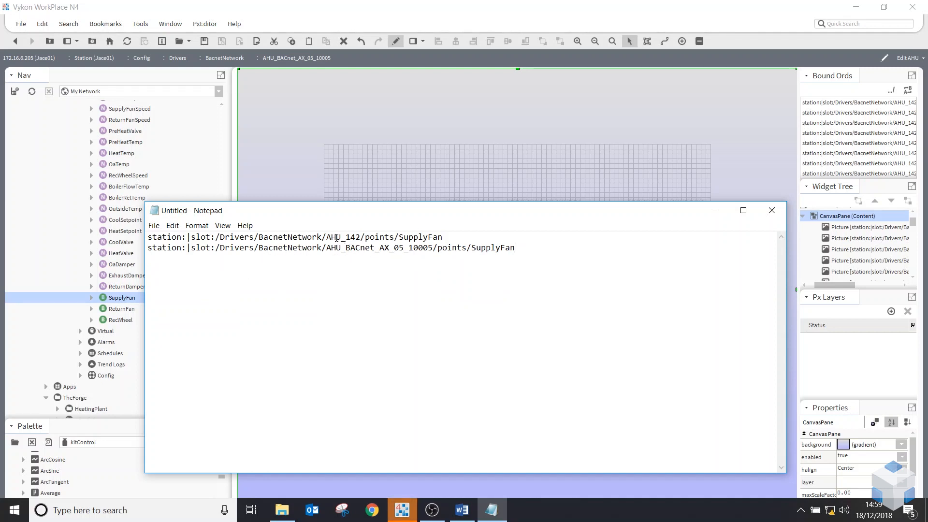
{"action": "left_click_drag", "start_coordinate": [327, 237], "coordinate": [360, 237]}
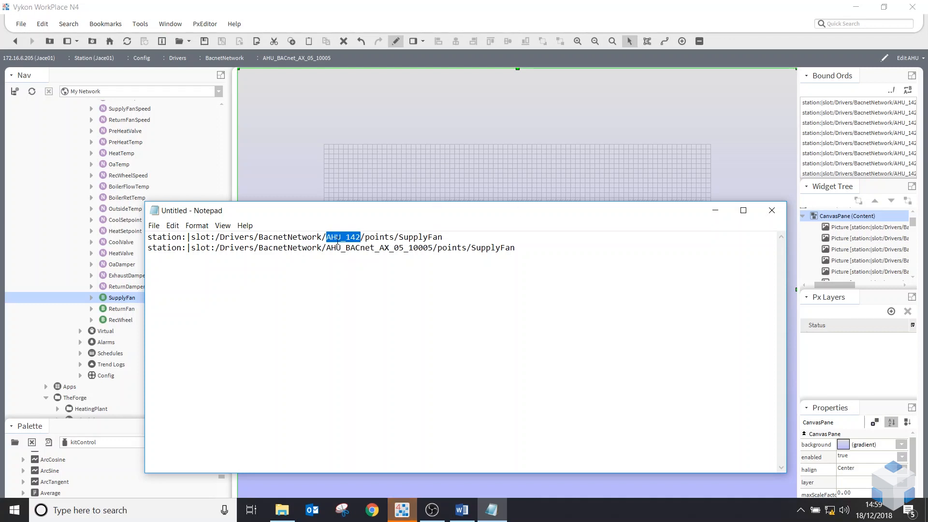
{"action": "left_click_drag", "start_coordinate": [327, 247], "coordinate": [432, 264]}
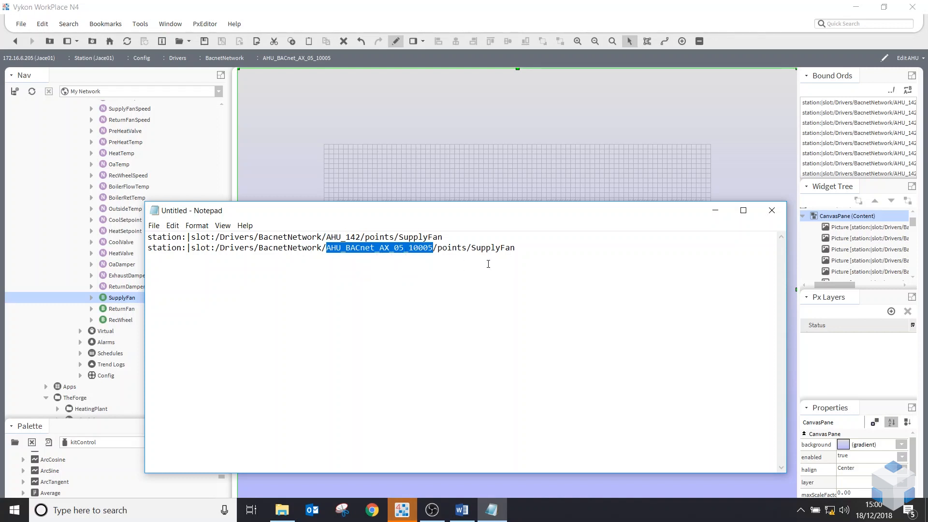
Switch back to WorkPlace and replace AHU_142 with AHU_BACnet_AX_05_10005 in all bound ords of the AHU graphic.
{"action": "left_click", "coordinate": [534, 172]}
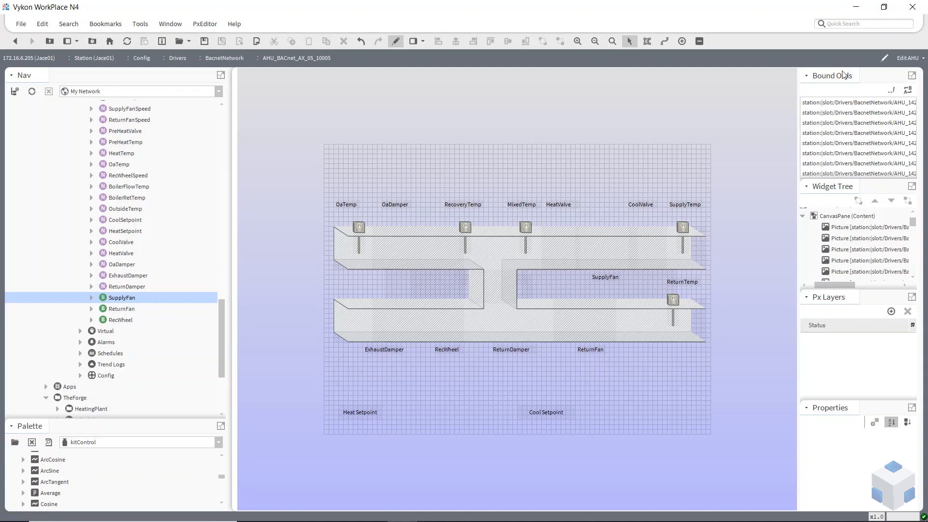
{"action": "left_click", "coordinate": [907, 92]}
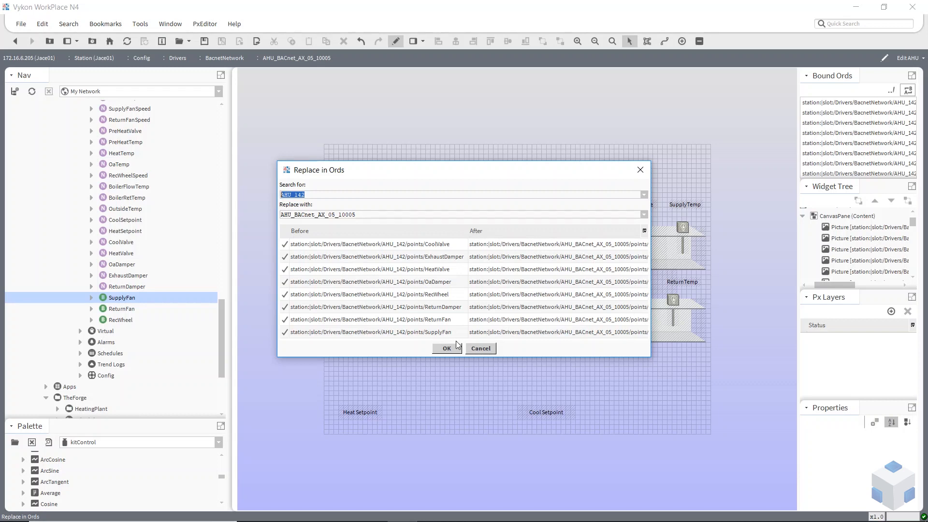
{"action": "left_click", "coordinate": [446, 348]}
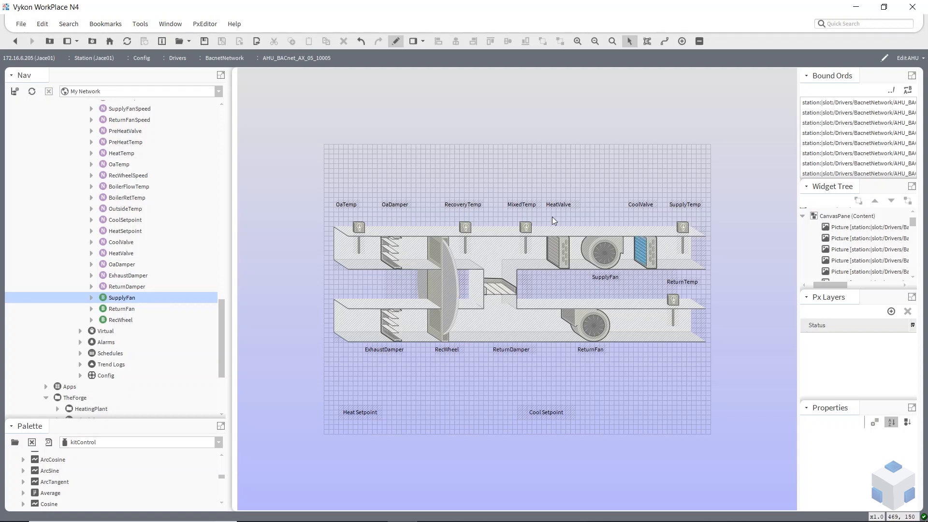
Add the SupplyTemp point to the graphic as a Bound Label with a 1.0 solid black border on all sides.
{"action": "scroll", "coordinate": [162, 222], "scroll_direction": "up", "scroll_amount": 3}
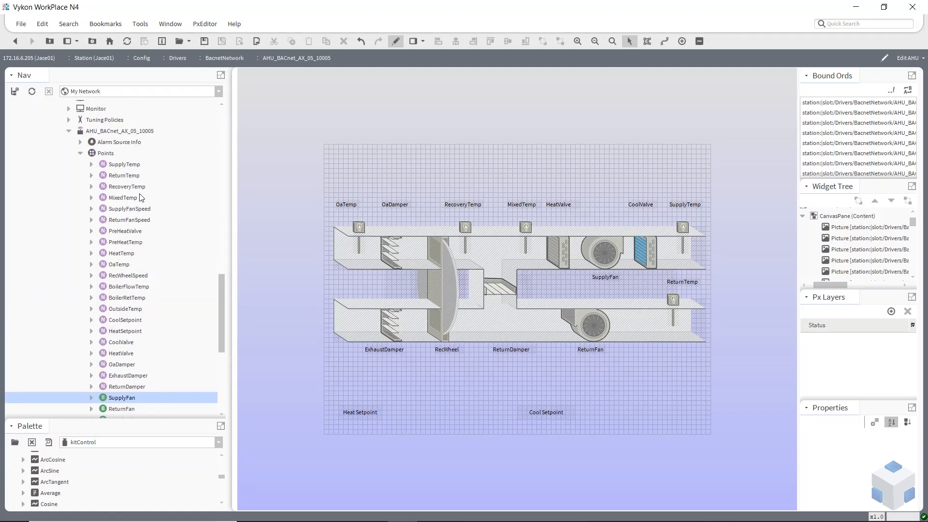
{"action": "left_click", "coordinate": [120, 165]}
{"action": "left_click_drag", "start_coordinate": [115, 167], "coordinate": [650, 214]}
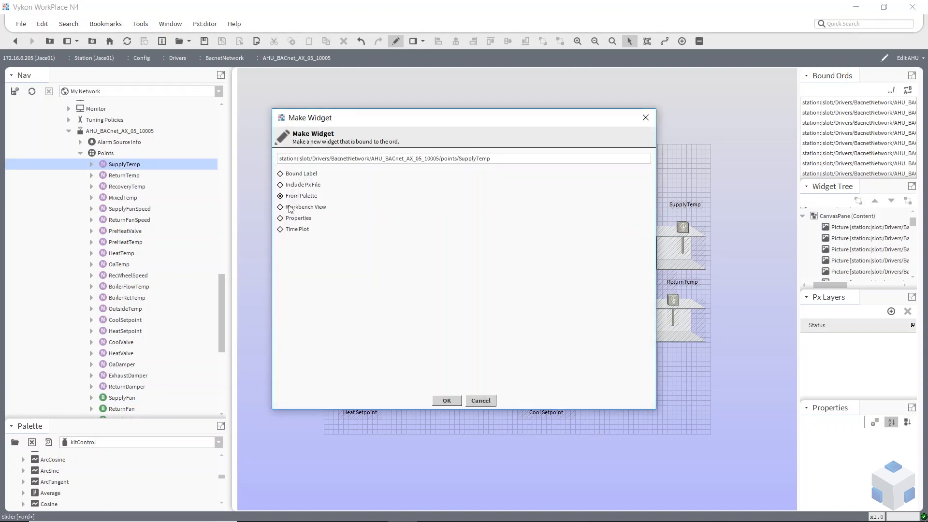
{"action": "left_click", "coordinate": [280, 174]}
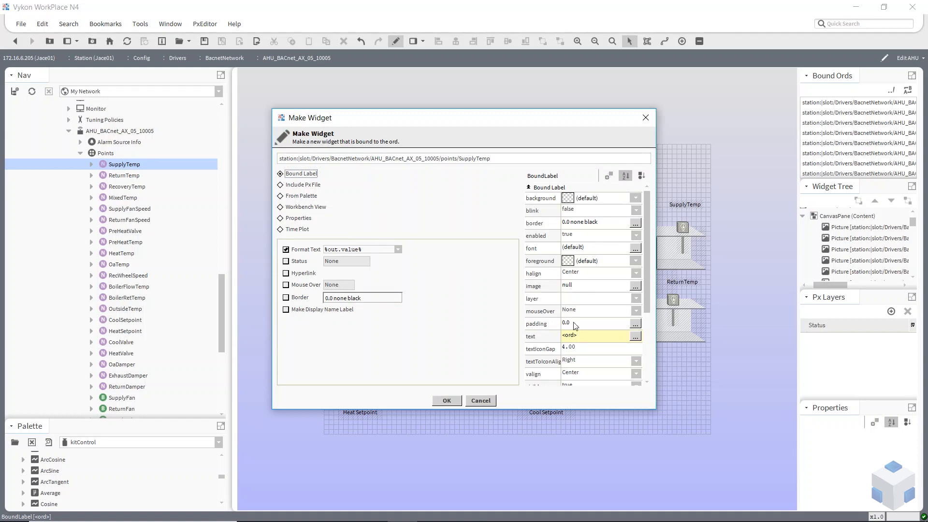
{"action": "left_click", "coordinate": [575, 224]}
{"action": "left_click", "coordinate": [368, 234]}
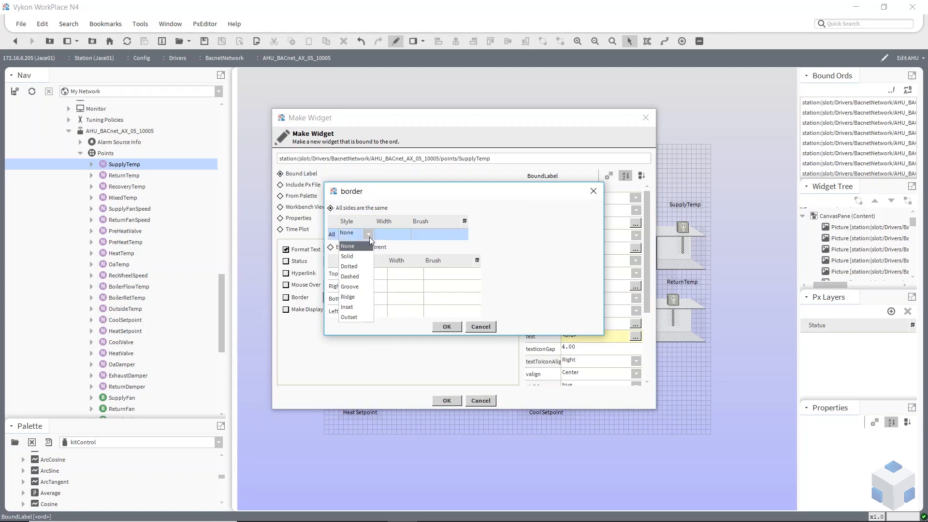
{"action": "left_click", "coordinate": [364, 254]}
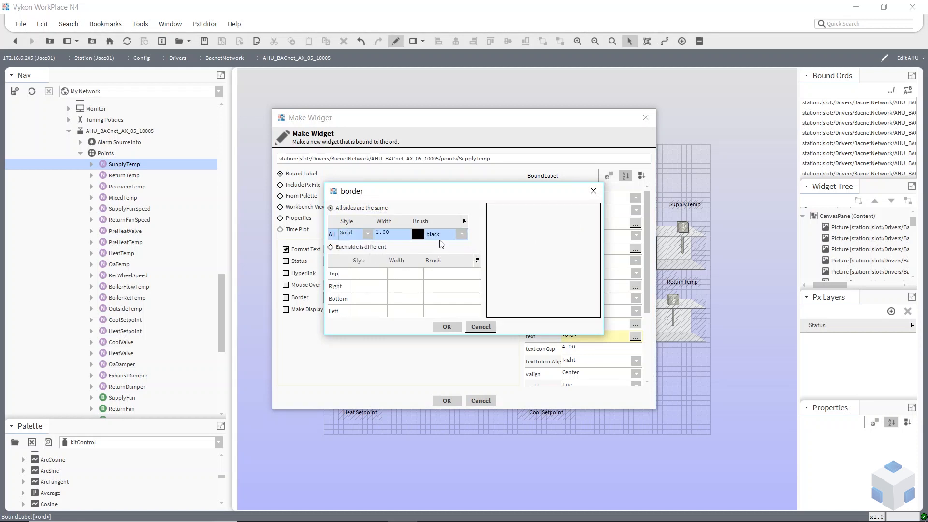
{"action": "left_click", "coordinate": [446, 327]}
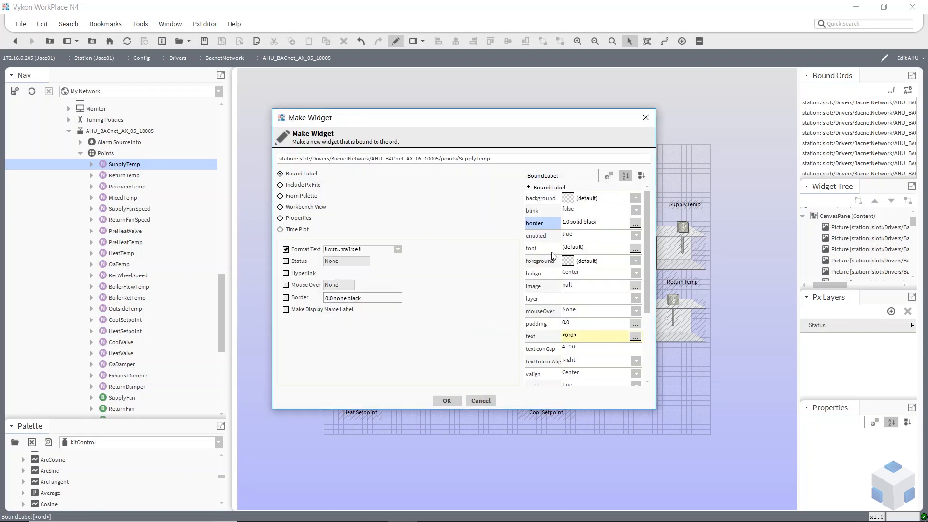
Set the SupplyTemp label's background to white and create the widget.
{"action": "left_click", "coordinate": [579, 199]}
{"action": "left_click", "coordinate": [360, 238]}
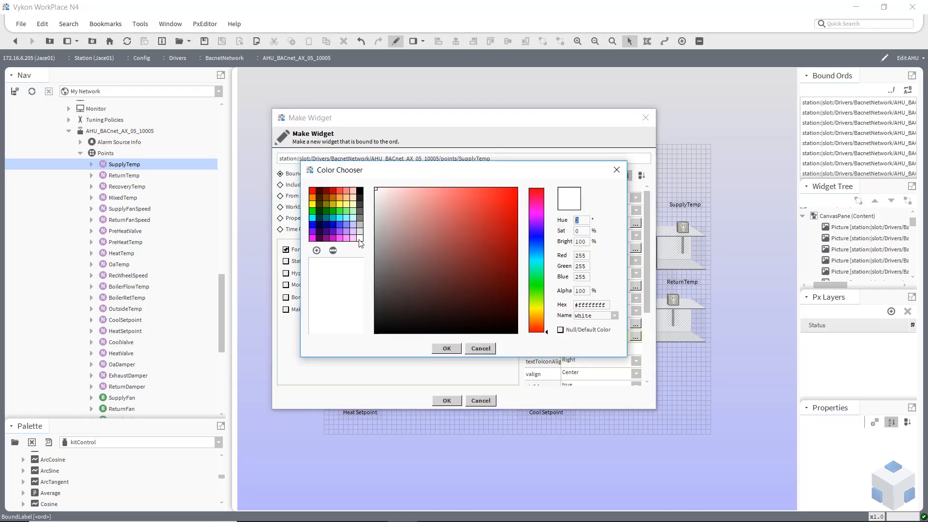
{"action": "left_click", "coordinate": [446, 348]}
{"action": "left_click", "coordinate": [446, 400]}
Shrink the SupplyTemp value label to fit its text and place it directly below the SupplyTemp caption.
{"action": "left_click", "coordinate": [682, 222]}
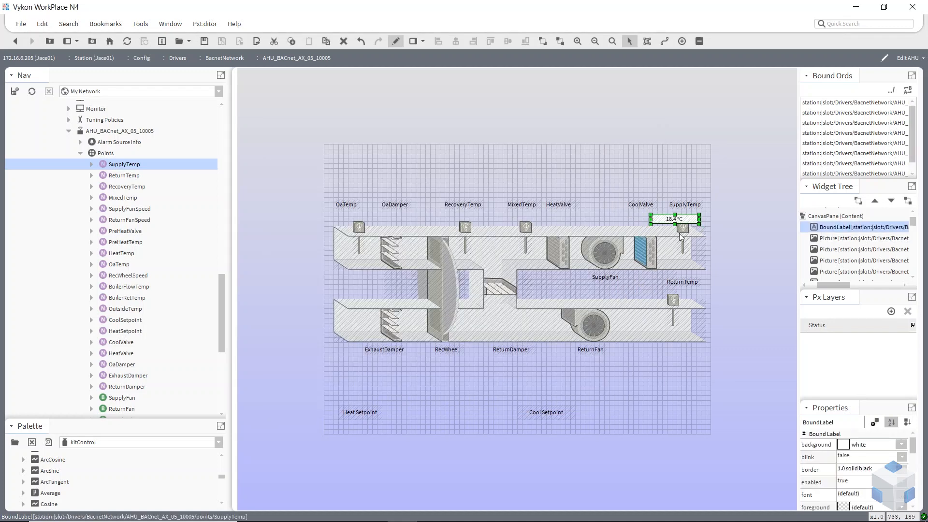
{"action": "left_click_drag", "start_coordinate": [681, 221], "coordinate": [688, 216]}
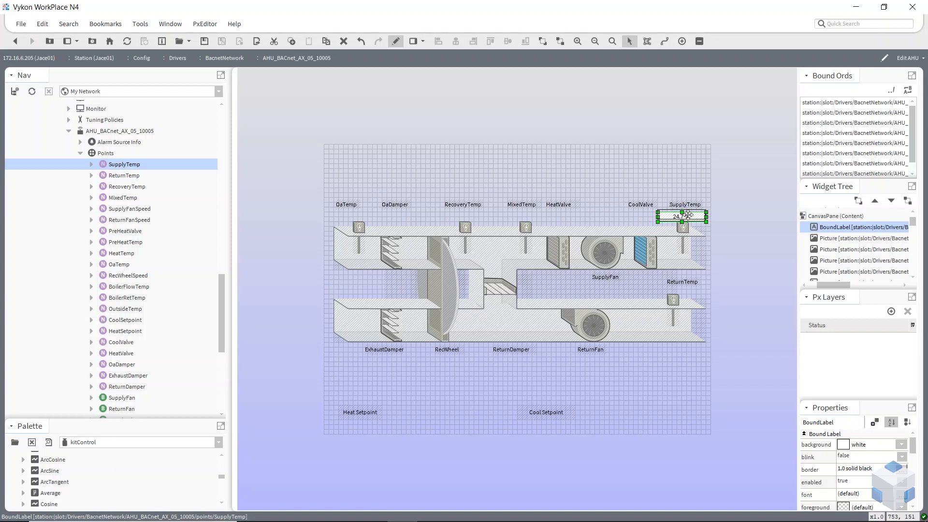
{"action": "left_click_drag", "start_coordinate": [708, 217], "coordinate": [634, 214]}
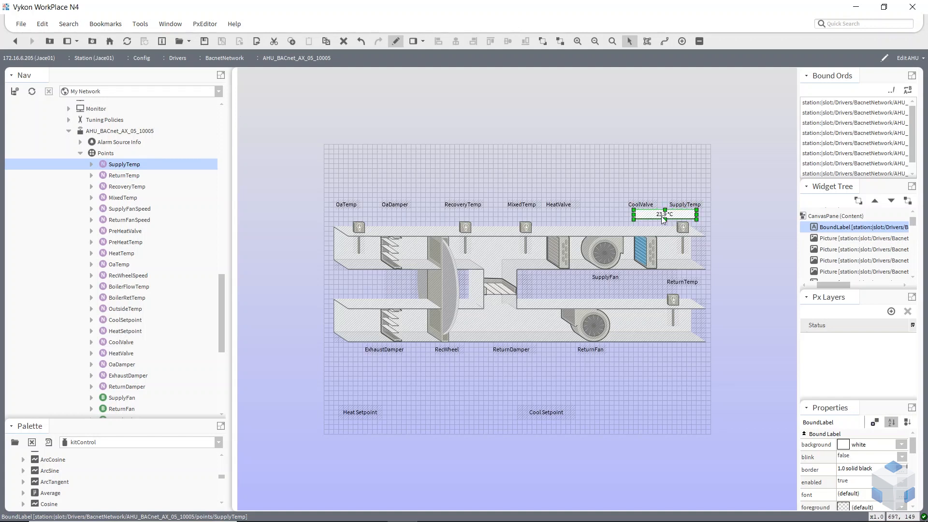
{"action": "right_click", "coordinate": [661, 215]}
{"action": "left_click", "coordinate": [703, 380]}
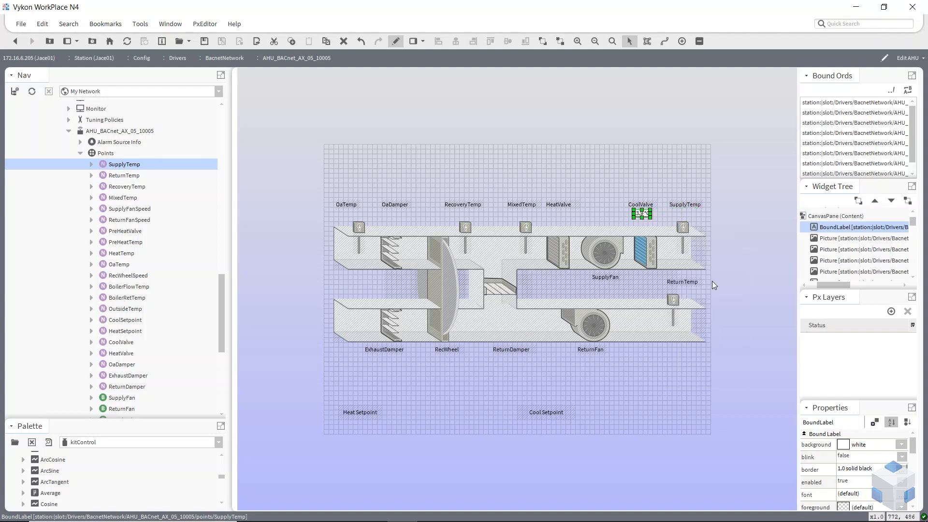
{"action": "left_click", "coordinate": [645, 226]}
{"action": "left_click_drag", "start_coordinate": [638, 213], "coordinate": [662, 214]}
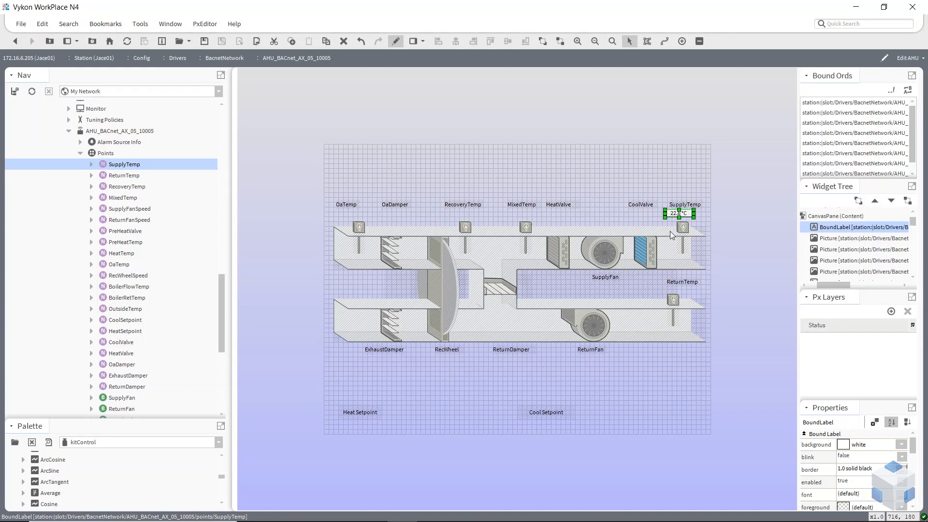
Duplicate the SupplyTemp value label and place the copy directly below the ReturnTemp caption.
{"action": "right_click", "coordinate": [685, 218]}
{"action": "left_click", "coordinate": [705, 266]}
{"action": "left_click_drag", "start_coordinate": [693, 220], "coordinate": [686, 290]}
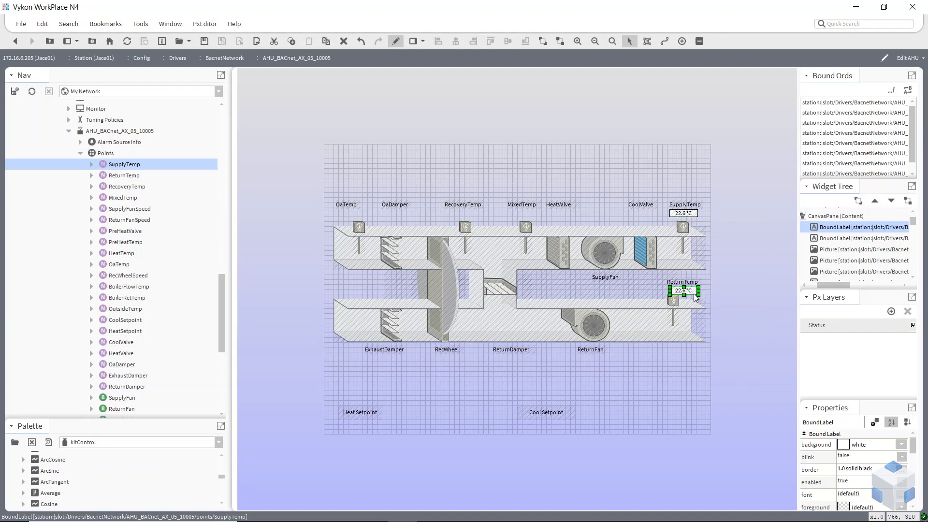
Change the duplicated label's binding ord to the ReturnTemp point of AHU_BACnet_AX_05_10005 and apply its properties.
{"action": "double_click", "coordinate": [685, 291]}
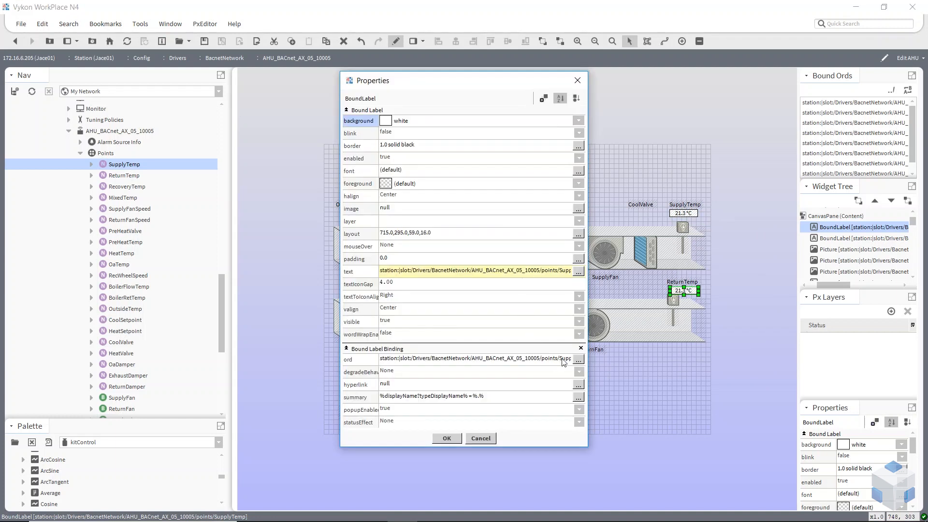
{"action": "left_click", "coordinate": [579, 359]}
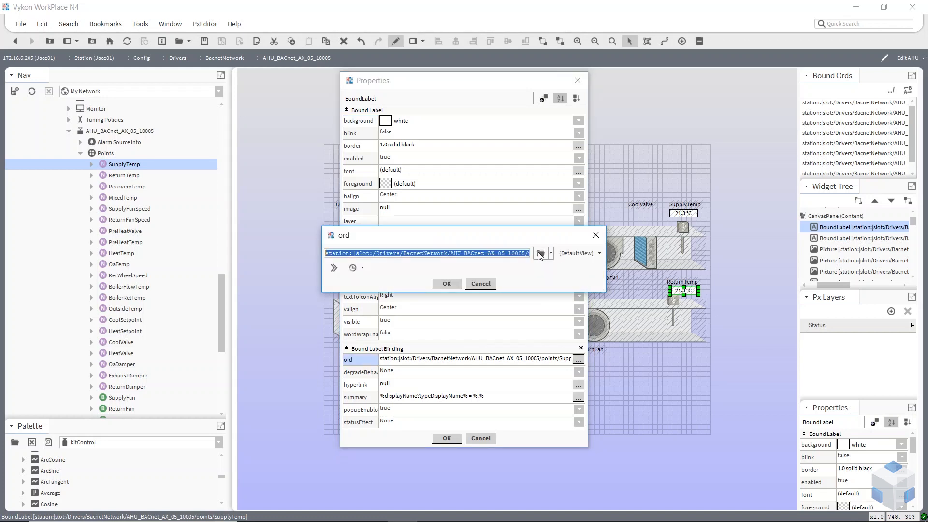
{"action": "left_click", "coordinate": [541, 253]}
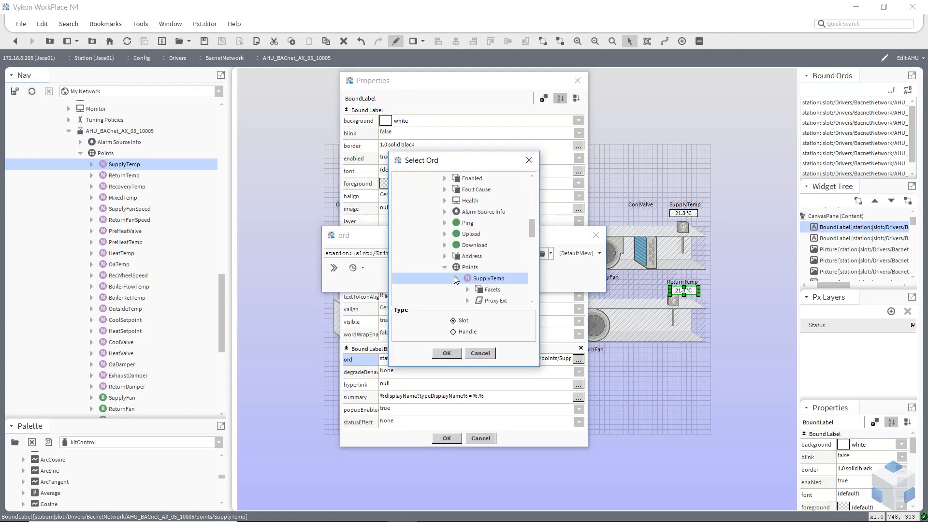
{"action": "left_click", "coordinate": [457, 279]}
{"action": "left_click", "coordinate": [476, 290]}
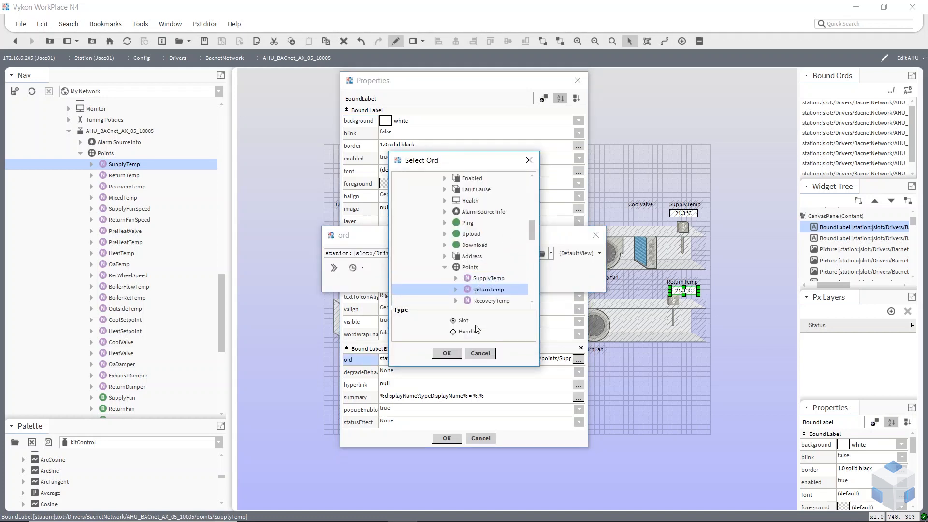
{"action": "left_click", "coordinate": [447, 353]}
{"action": "left_click", "coordinate": [445, 285]}
{"action": "left_click", "coordinate": [446, 438]}
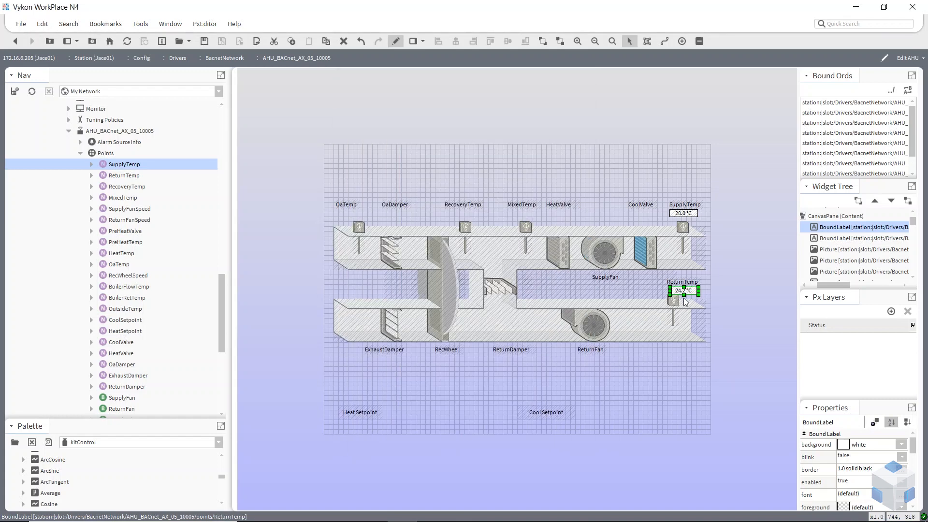
Nudge the ReturnTemp value label down slightly and deselect it.
{"action": "key", "text": "Down"}
{"action": "left_click", "coordinate": [681, 389]}
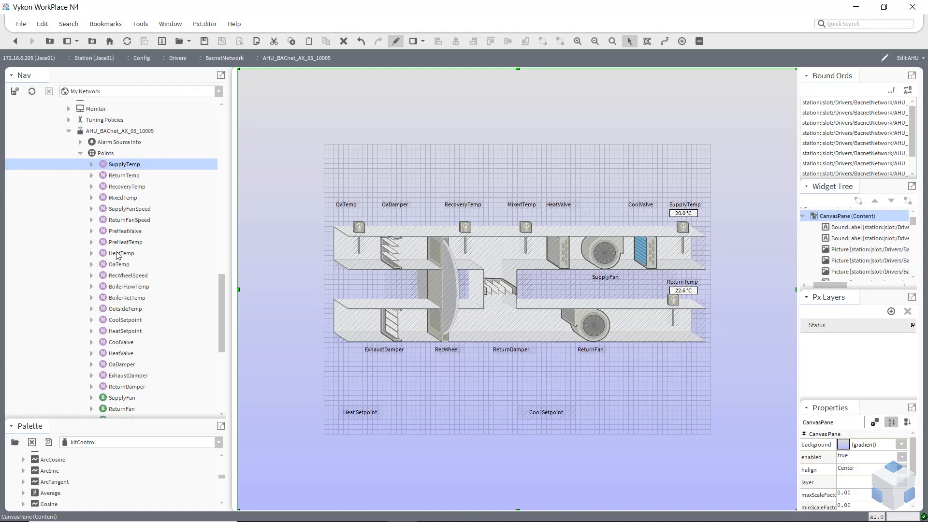
Start making widgets on the canvas from the device's CoolSetpoint and HeatSetpoint points together.
{"action": "scroll", "coordinate": [119, 256], "scroll_direction": "down", "scroll_amount": 4}
{"action": "scroll", "coordinate": [119, 256], "scroll_direction": "down", "scroll_amount": 1}
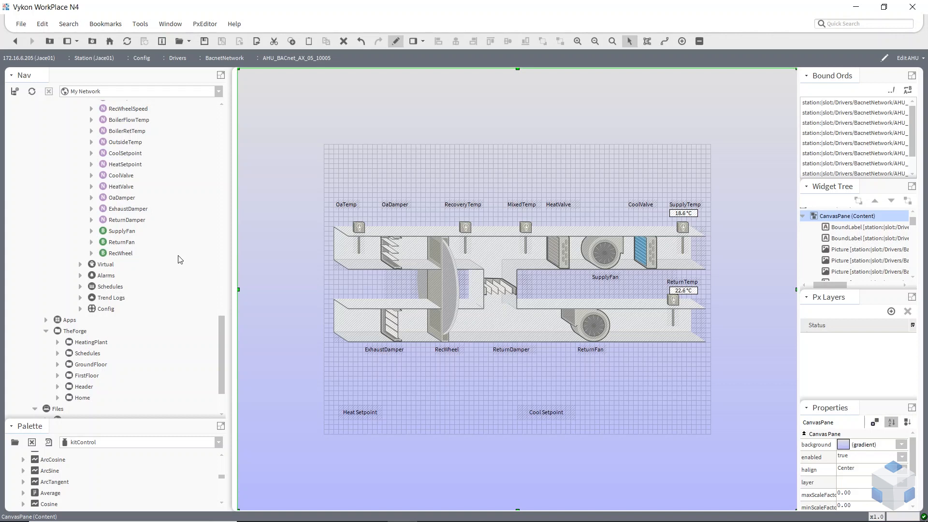
{"action": "scroll", "coordinate": [141, 247], "scroll_direction": "up", "scroll_amount": 2}
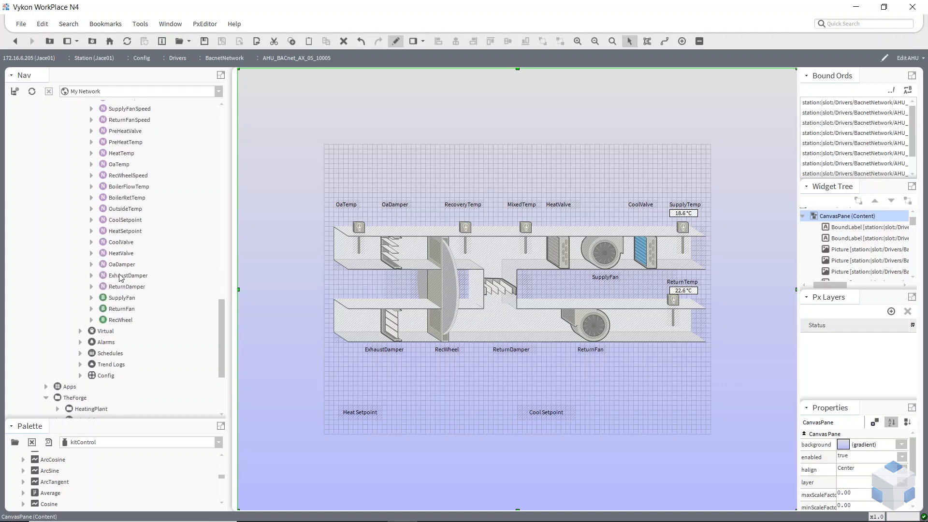
{"action": "scroll", "coordinate": [119, 278], "scroll_direction": "down", "scroll_amount": 1}
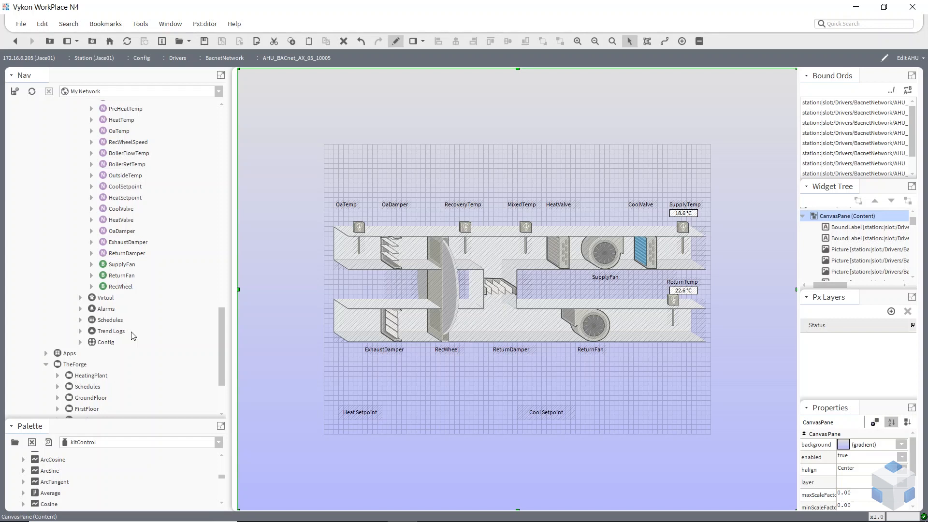
{"action": "scroll", "coordinate": [133, 335], "scroll_direction": "up", "scroll_amount": 1}
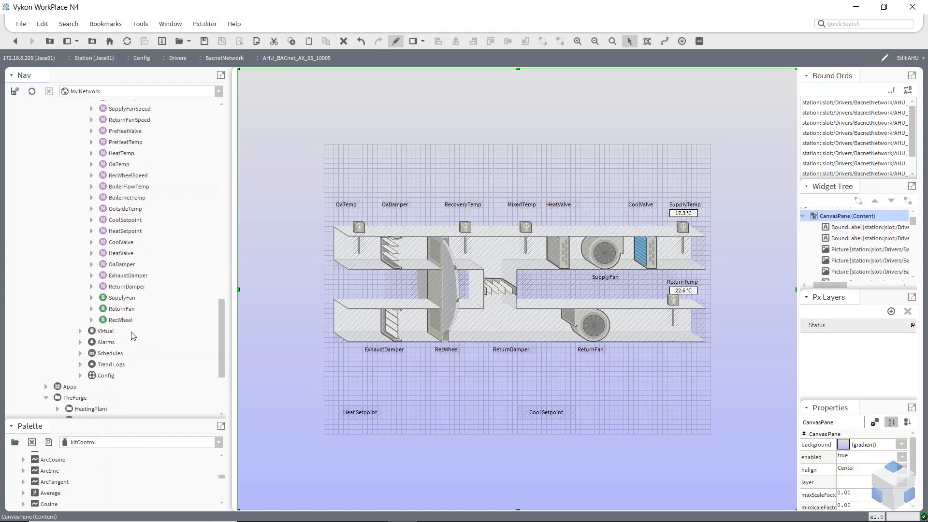
{"action": "left_click", "coordinate": [123, 221]}
{"action": "left_click", "coordinate": [122, 231], "text": "ctrl"}
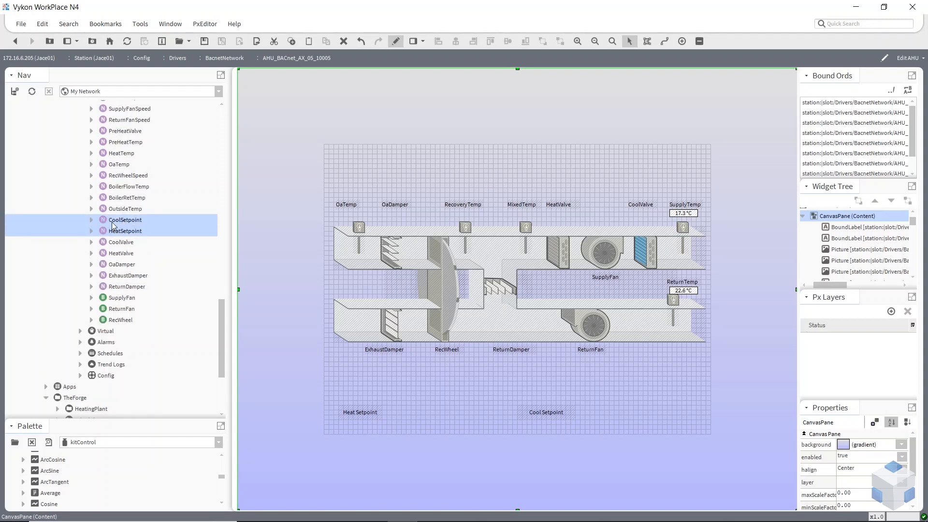
{"action": "left_click_drag", "start_coordinate": [114, 225], "coordinate": [404, 375]}
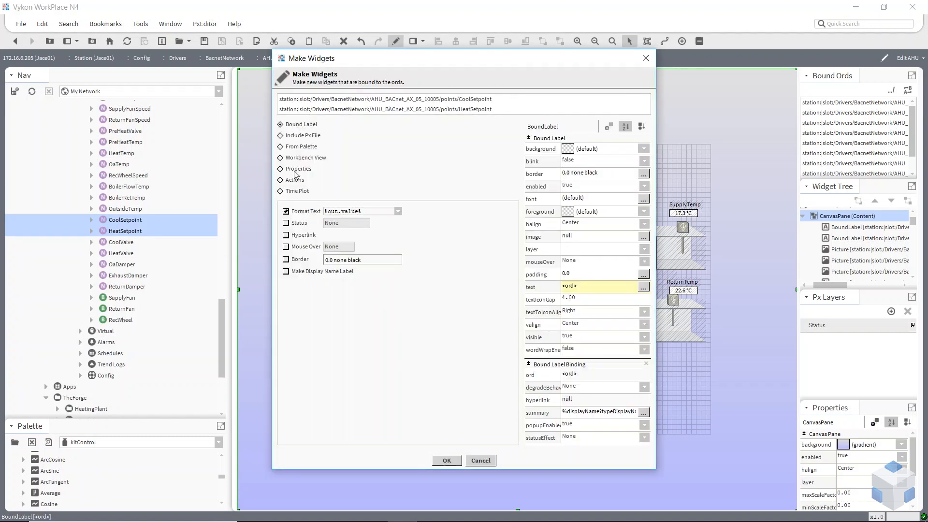
Choose the Bargraph from the kitPx palette as the widget for both setpoints.
{"action": "left_click", "coordinate": [281, 147]}
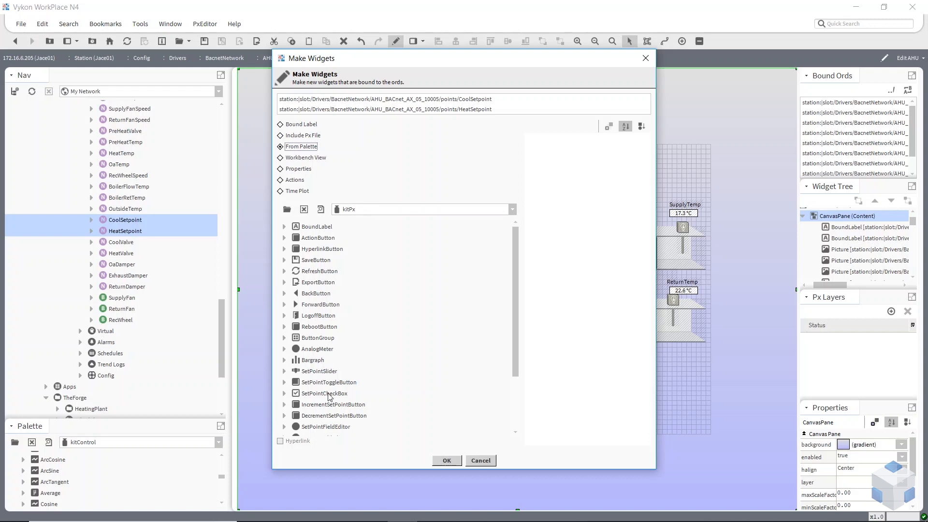
{"action": "scroll", "coordinate": [320, 389], "scroll_direction": "down", "scroll_amount": 2}
{"action": "left_click", "coordinate": [310, 295]}
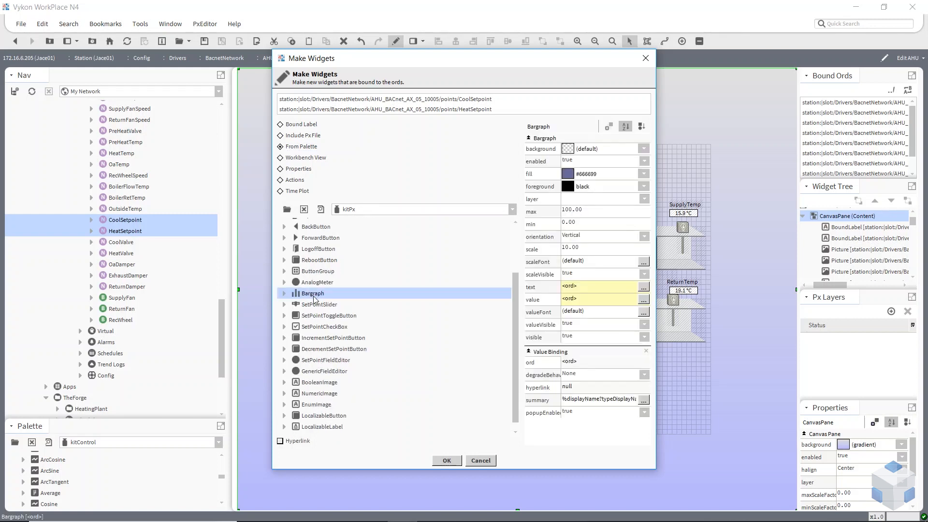
{"action": "left_click", "coordinate": [317, 306]}
{"action": "left_click", "coordinate": [314, 294]}
Set the bargraph's maximum to 26, minimum to 16, scale to 1 and orientation to Horizontal.
{"action": "left_click", "coordinate": [605, 209]}
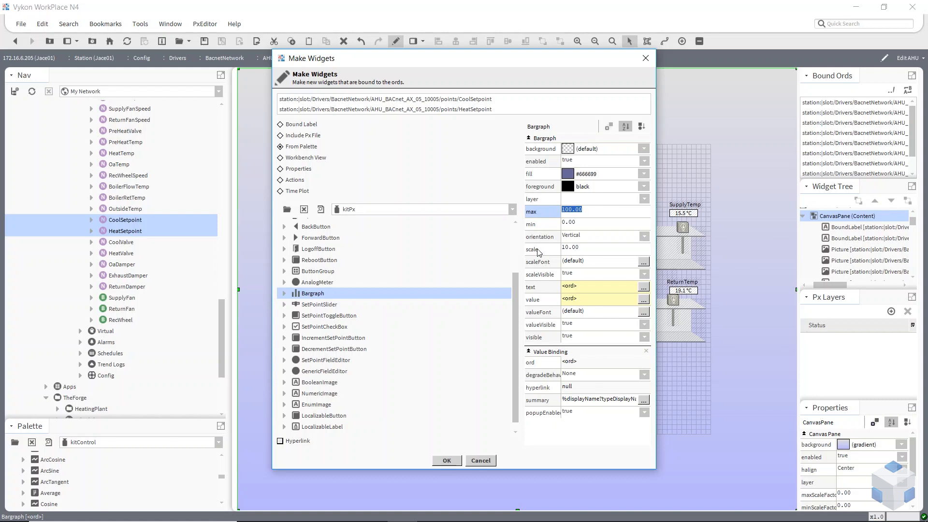
{"action": "type", "text": "26"}
{"action": "left_click", "coordinate": [540, 225]}
{"action": "type", "text": "16"}
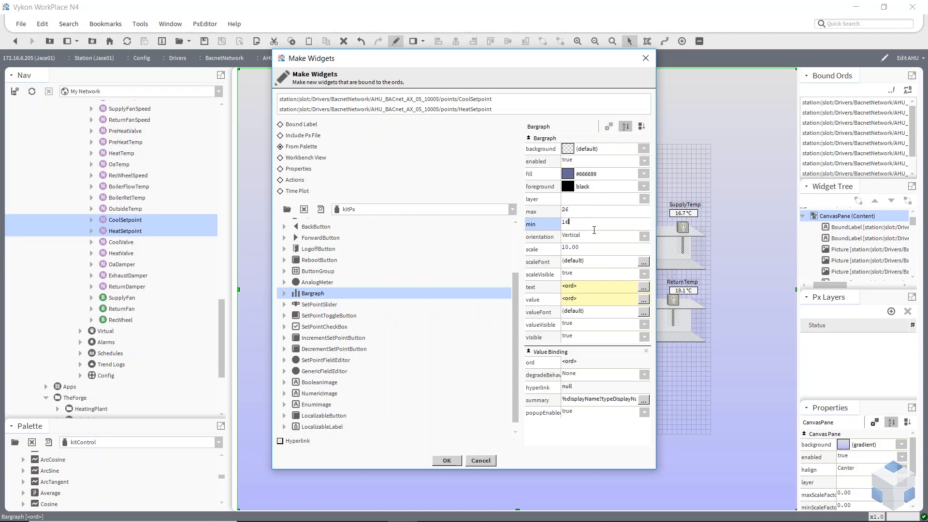
{"action": "left_click", "coordinate": [584, 246]}
{"action": "type", "text": "1"}
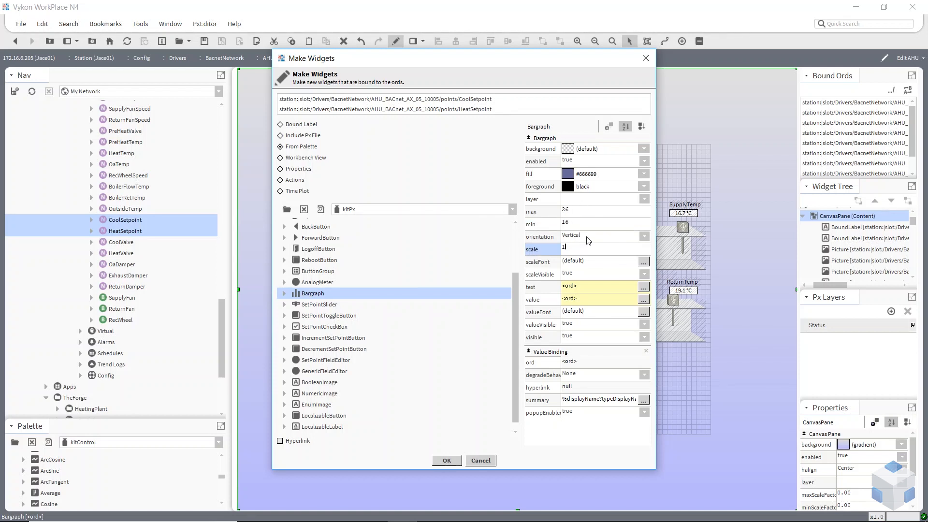
{"action": "left_click", "coordinate": [644, 236]}
{"action": "left_click", "coordinate": [613, 256]}
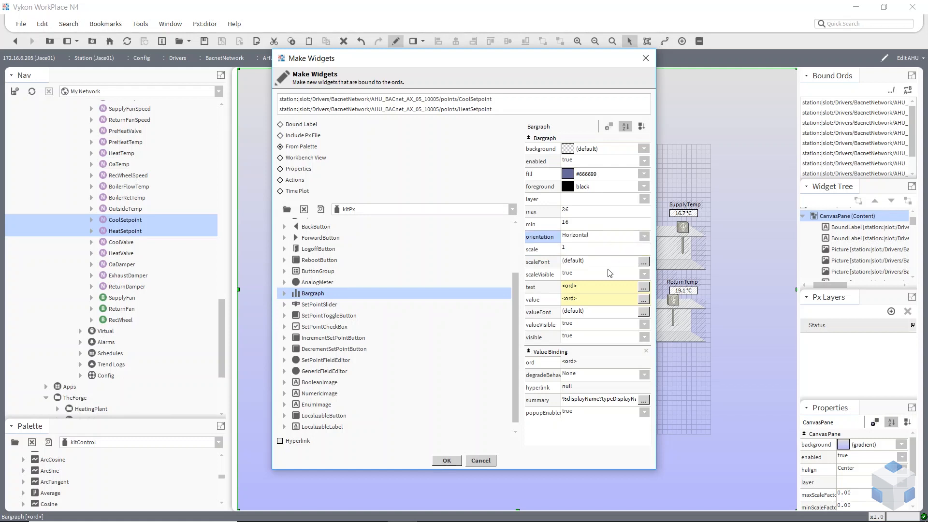
Leave the bargraph's text format empty so it has no text, and create the two setpoint bargraphs.
{"action": "left_click", "coordinate": [589, 289]}
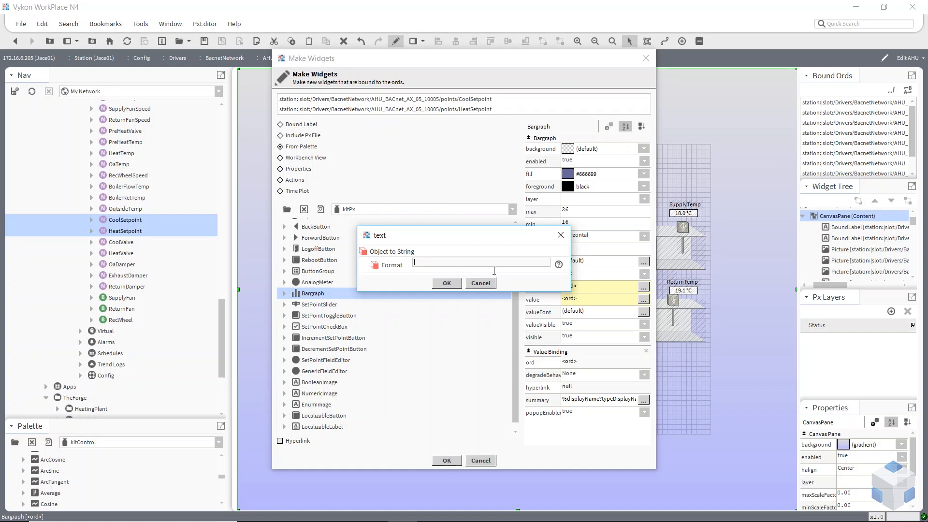
{"action": "left_click", "coordinate": [447, 283]}
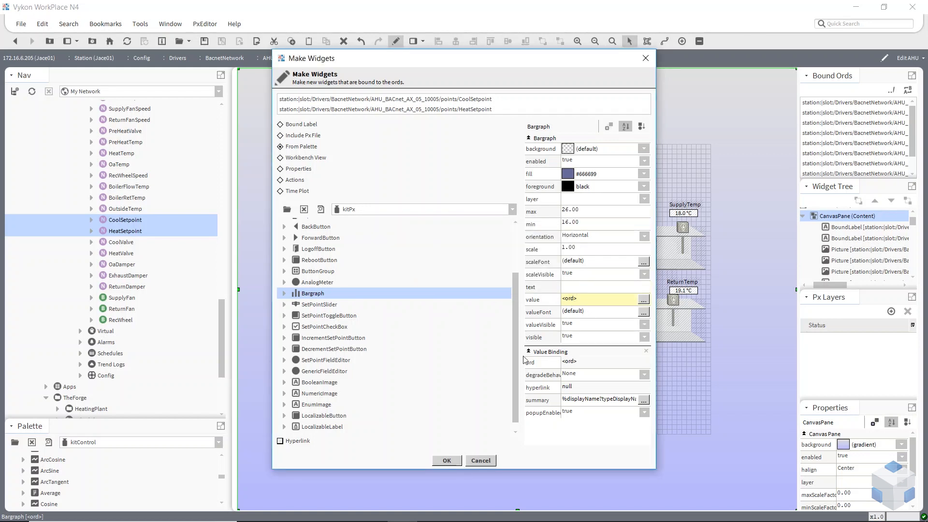
{"action": "left_click", "coordinate": [446, 460]}
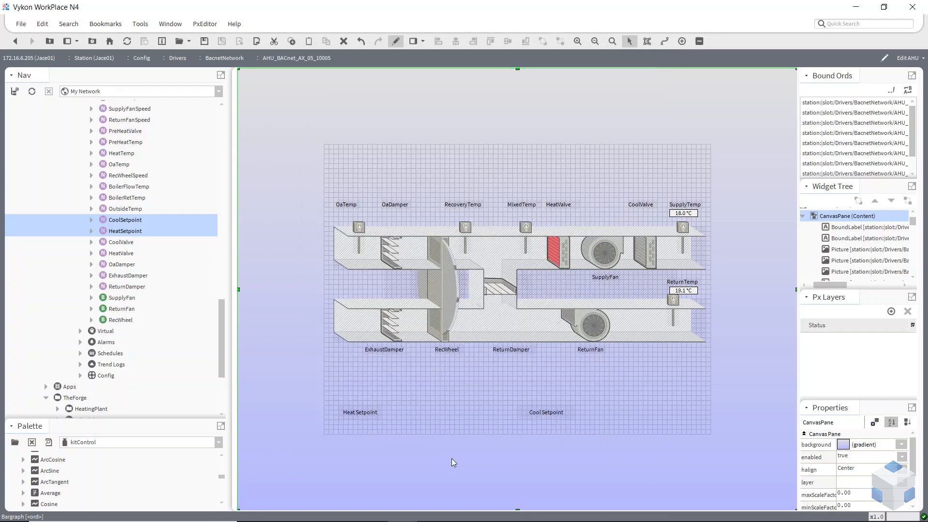
Resize both bargraphs to about 240 by 60 and place each one directly right of its matching Heat Setpoint or Cool Setpoint caption.
{"action": "left_click_drag", "start_coordinate": [425, 408], "coordinate": [534, 323]}
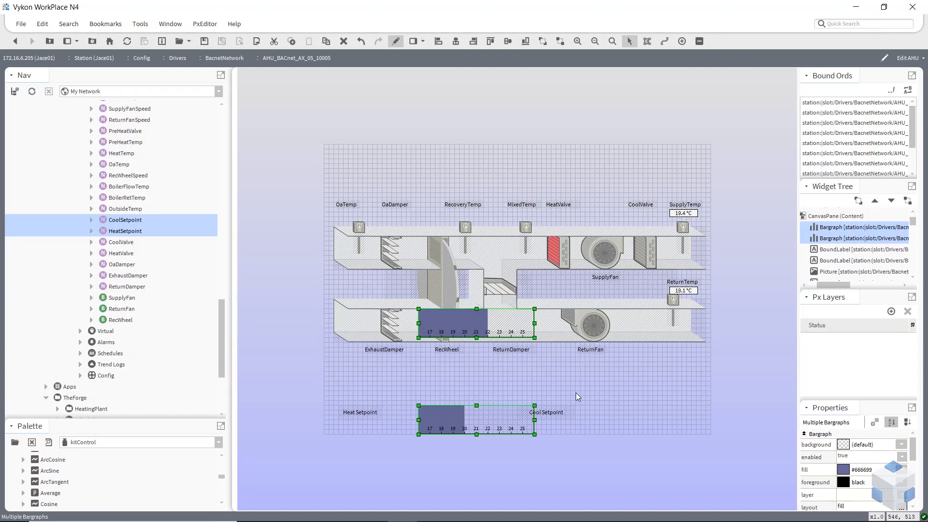
{"action": "left_click", "coordinate": [553, 366]}
{"action": "left_click", "coordinate": [445, 320]}
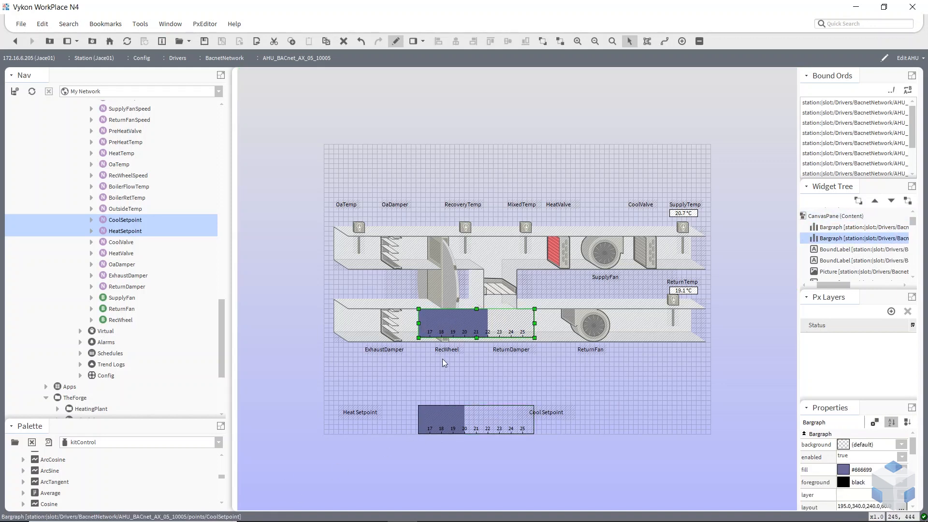
{"action": "left_click_drag", "start_coordinate": [456, 325], "coordinate": [615, 414]}
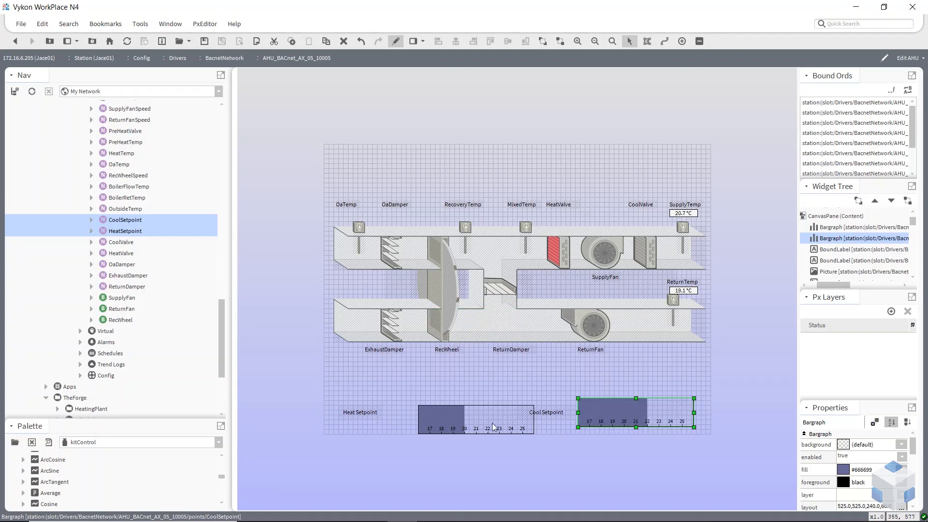
{"action": "left_click", "coordinate": [499, 425]}
{"action": "left_click_drag", "start_coordinate": [499, 428], "coordinate": [472, 417]}
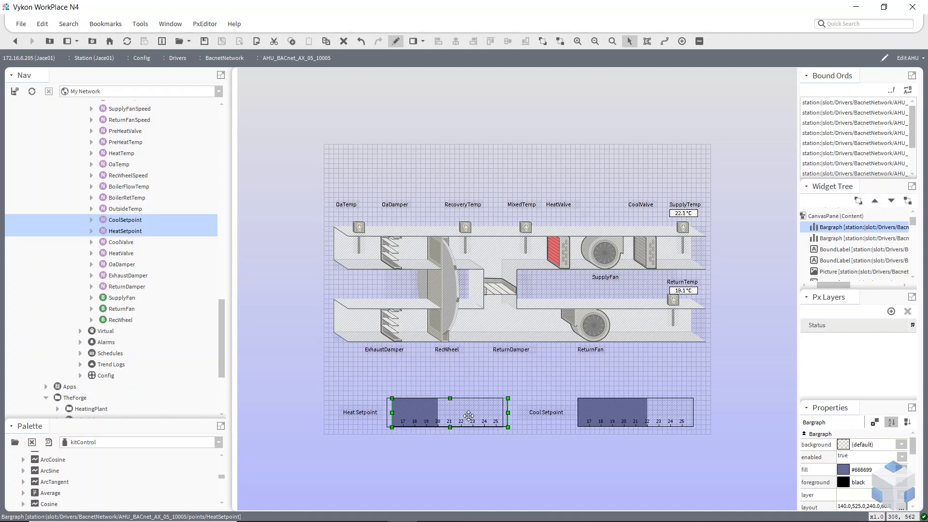
{"action": "left_click", "coordinate": [473, 382]}
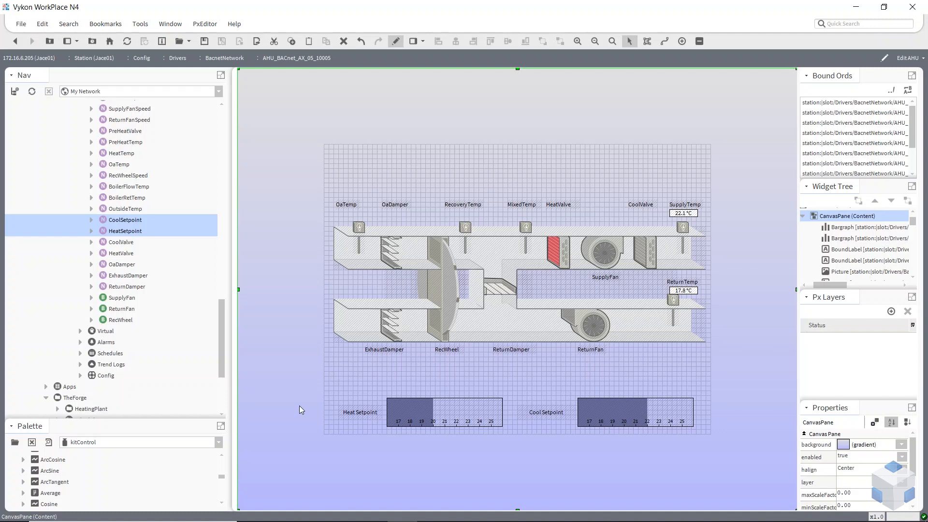
Create SetPointSlider widgets for CoolSetpoint and HeatSetpoint from the kitPx palette with maximum 26 and minimum 16.
{"action": "left_click_drag", "start_coordinate": [120, 222], "coordinate": [418, 372]}
{"action": "left_click", "coordinate": [309, 334]}
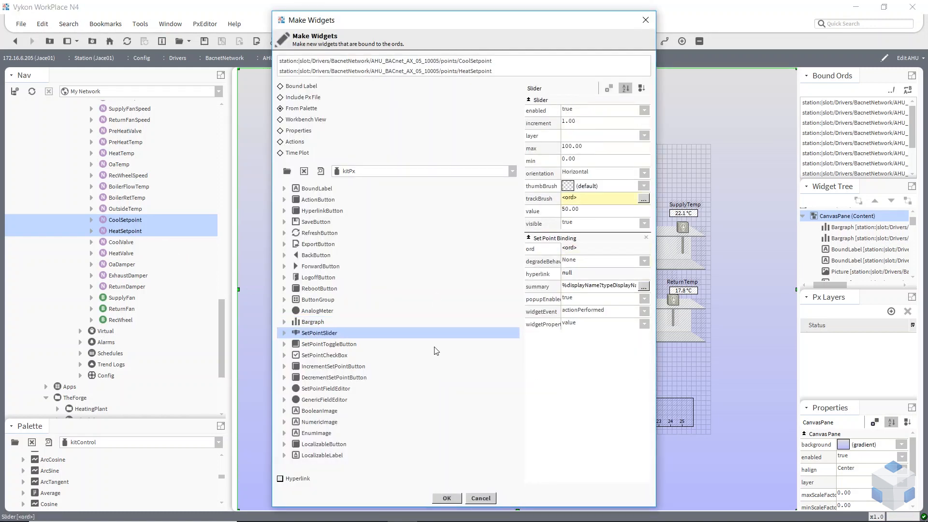
{"action": "left_click", "coordinate": [598, 148]}
{"action": "type", "text": "26"}
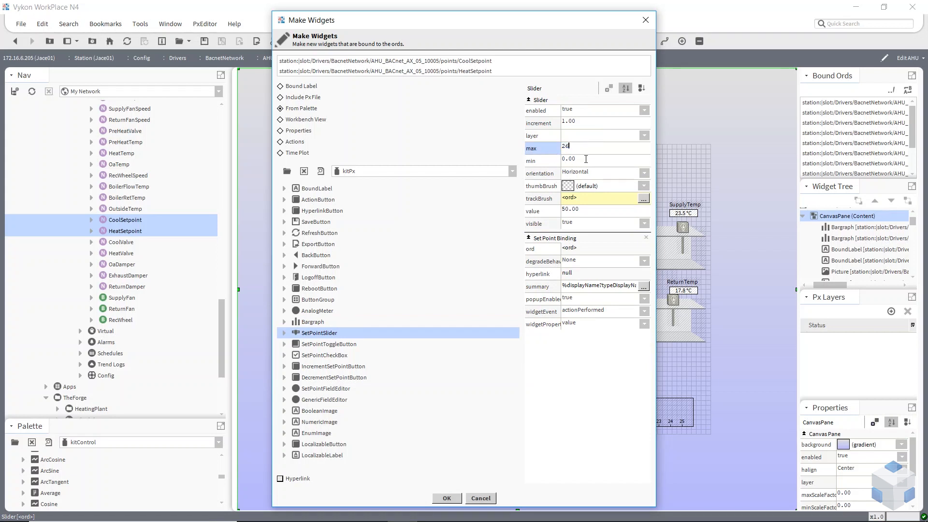
{"action": "left_click", "coordinate": [531, 161]}
{"action": "type", "text": "16"}
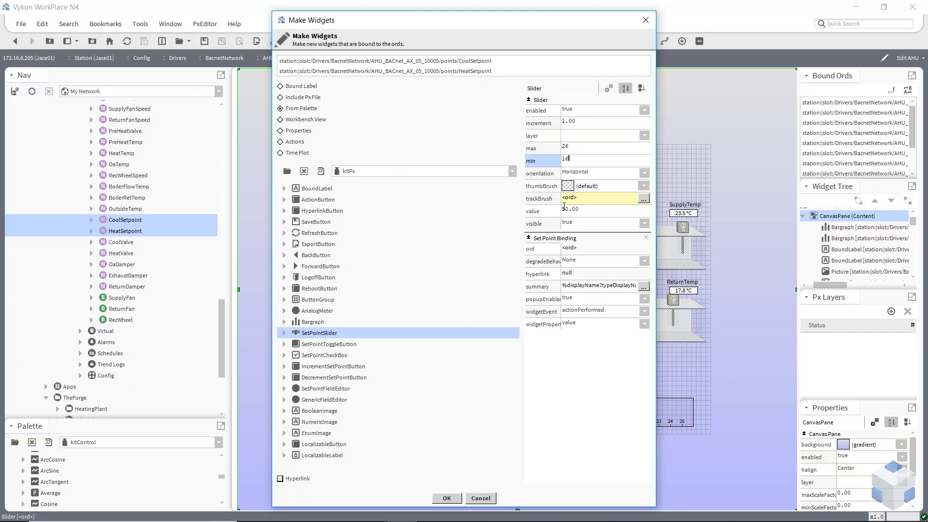
{"action": "left_click", "coordinate": [447, 498]}
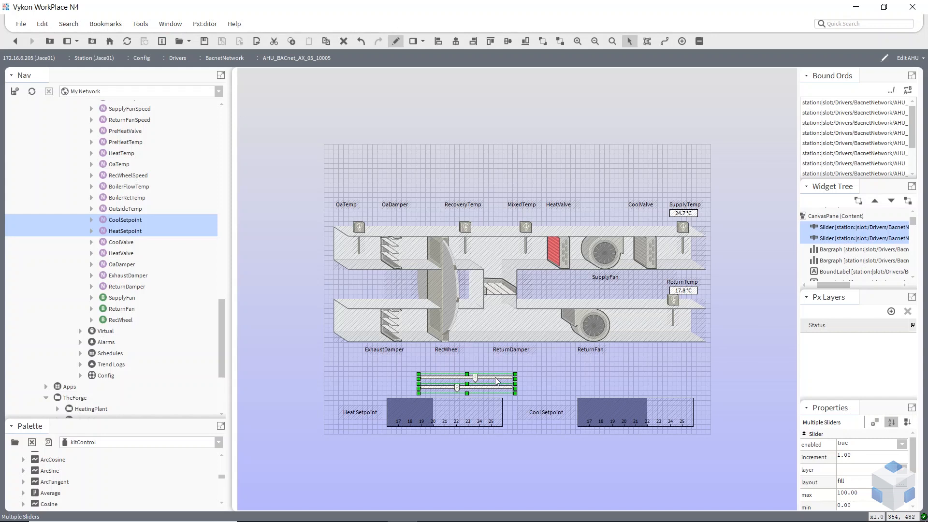
Place each slider along the top edge of its matching setpoint bargraph and stretch it to the bargraph's full width of 240.
{"action": "left_click", "coordinate": [577, 366]}
{"action": "left_click", "coordinate": [449, 390]}
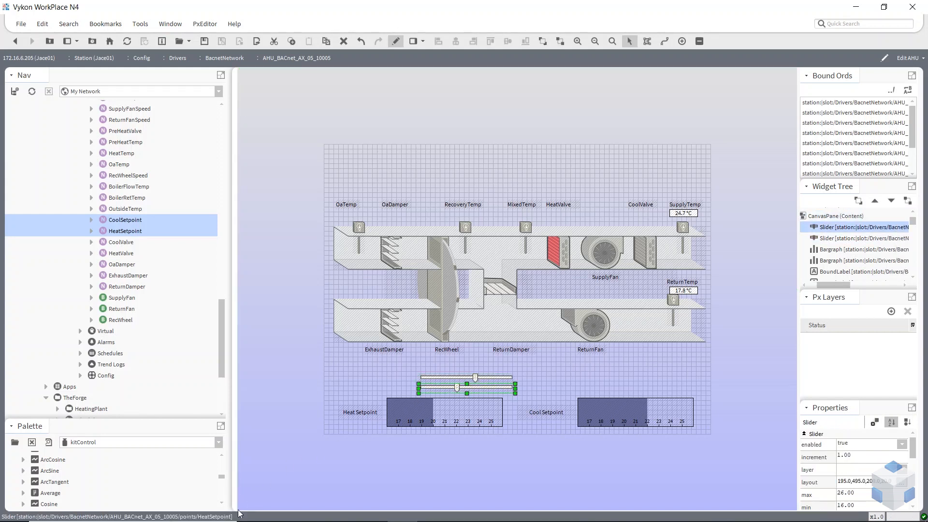
{"action": "left_click_drag", "start_coordinate": [498, 379], "coordinate": [693, 399]}
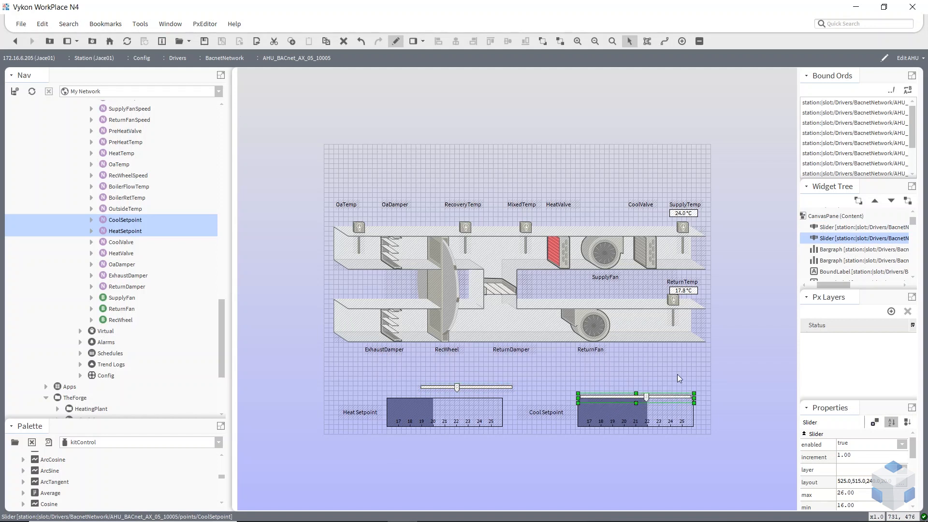
{"action": "left_click", "coordinate": [647, 444]}
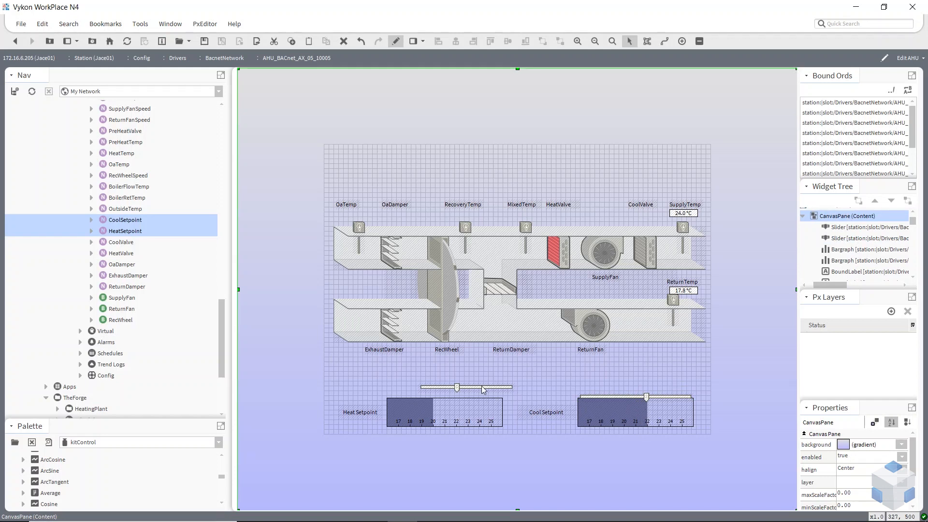
{"action": "left_click_drag", "start_coordinate": [480, 386], "coordinate": [502, 399]}
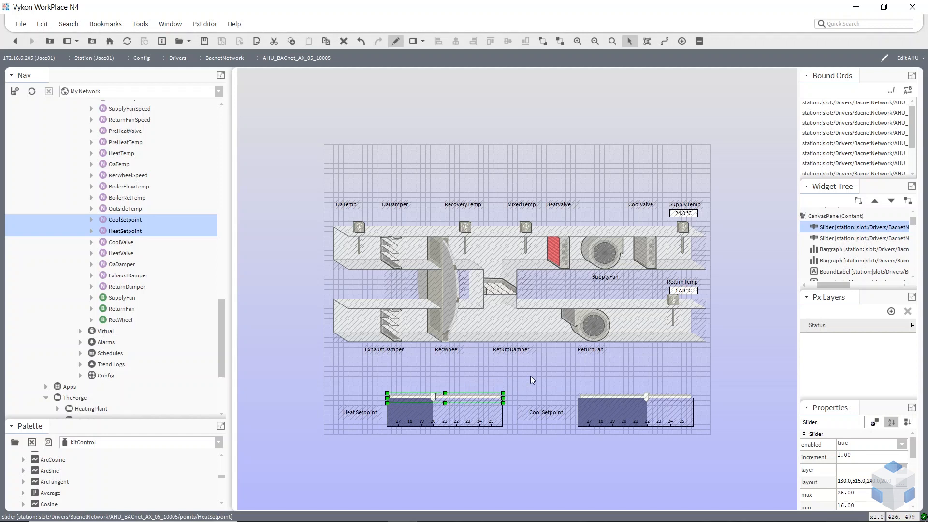
{"action": "left_click", "coordinate": [446, 383]}
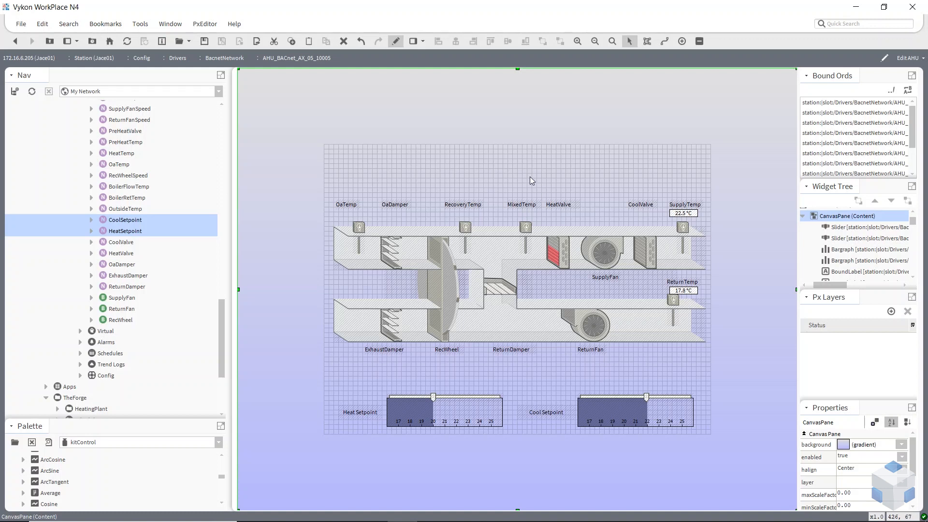
Switch the graphic to view mode to check the setpoint bargraphs and sliders, and return to edit mode.
{"action": "left_click", "coordinate": [396, 42]}
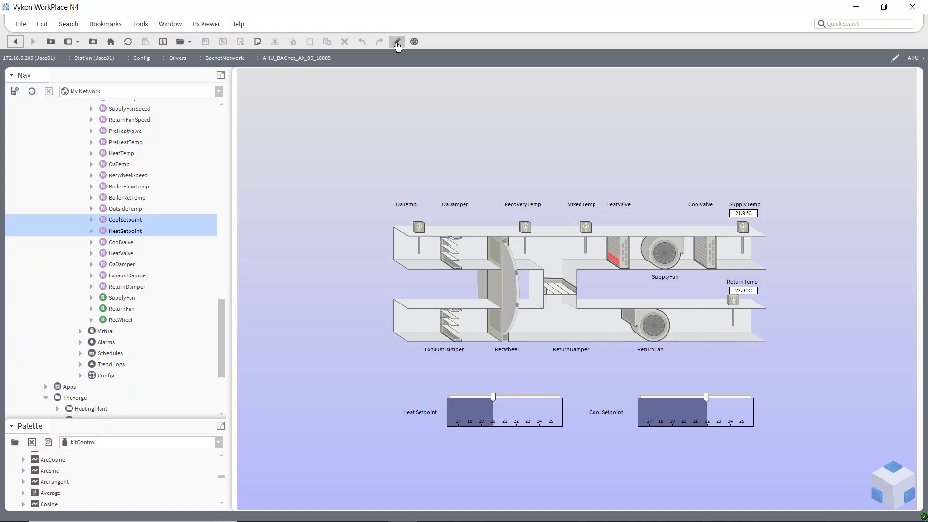
{"action": "left_click", "coordinate": [397, 42]}
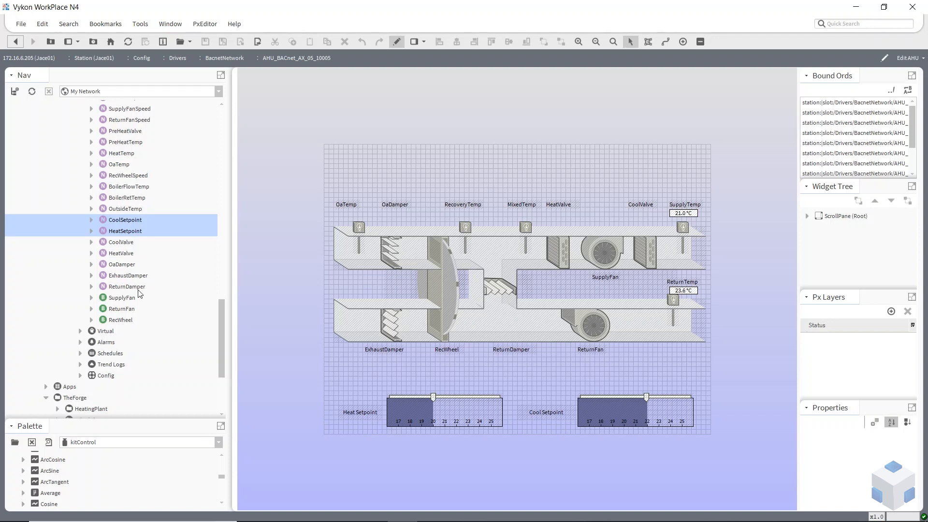
Expand the SupplyFan and ReturnFan points in the station tree to inspect their DiscreteTotalizerExt and RunHours components.
{"action": "left_click", "coordinate": [116, 254]}
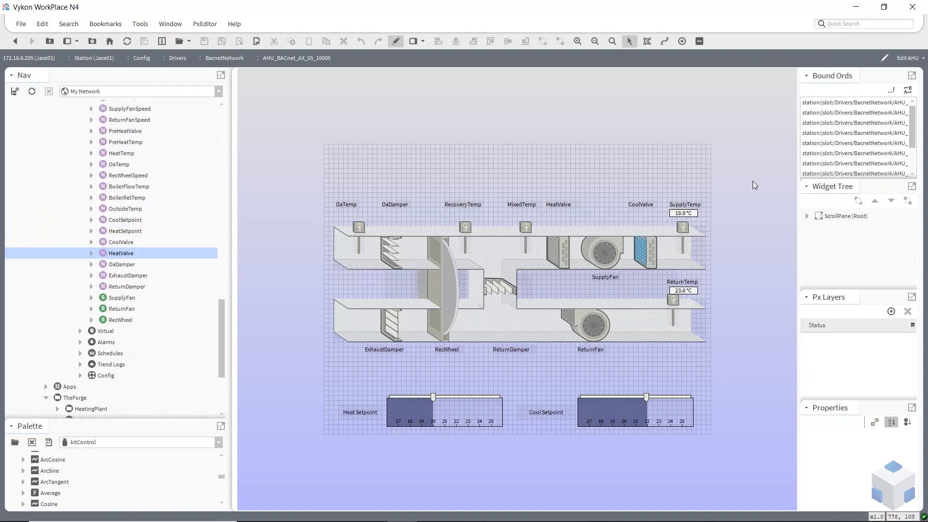
{"action": "left_click", "coordinate": [91, 297]}
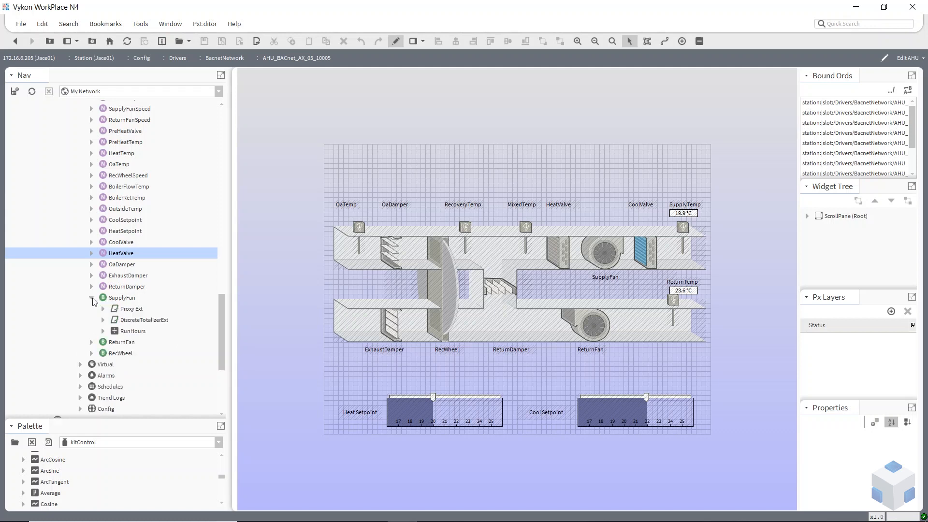
{"action": "left_click", "coordinate": [91, 342]}
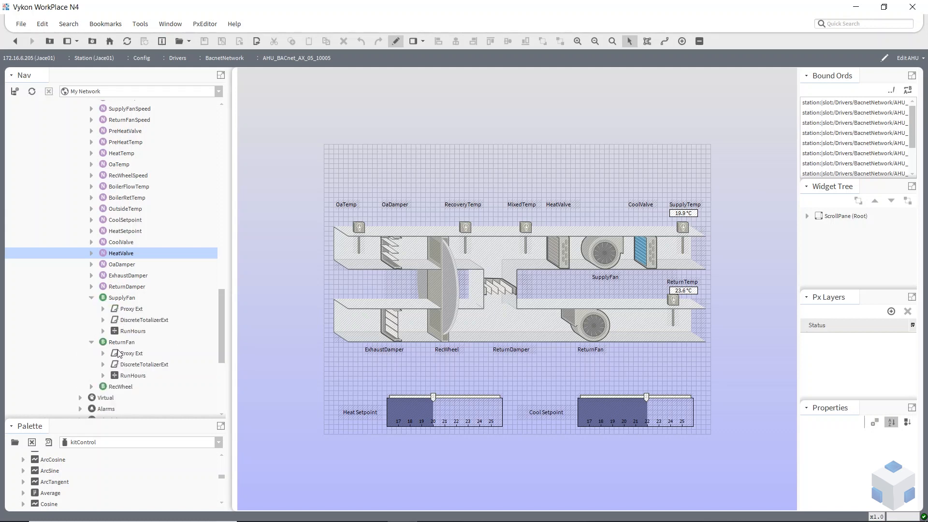
{"action": "scroll", "coordinate": [130, 338], "scroll_direction": "down", "scroll_amount": 1}
{"action": "left_click", "coordinate": [146, 289]}
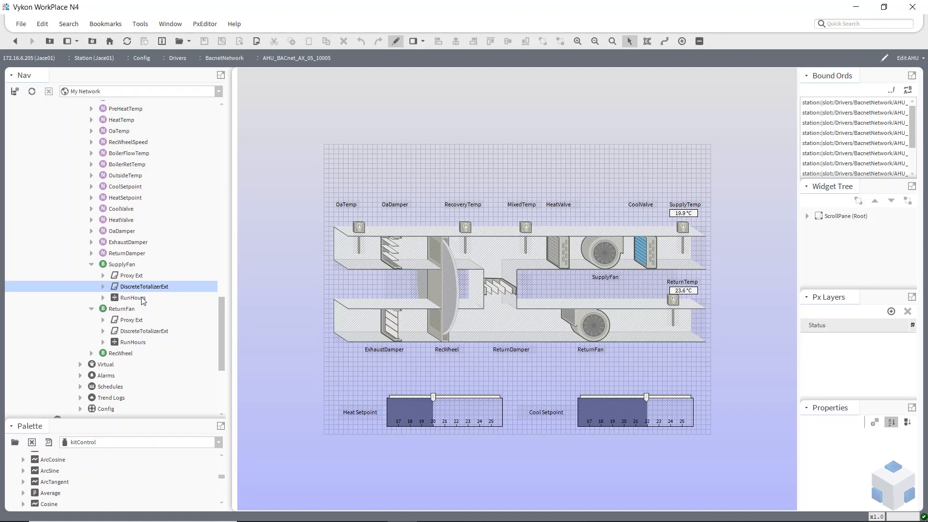
{"action": "left_click", "coordinate": [138, 299]}
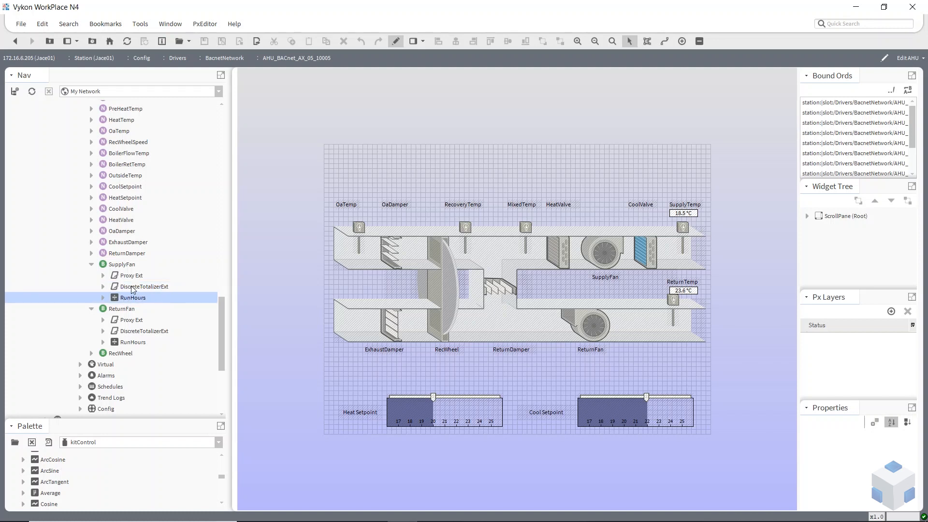
Open SupplyFan's wire sheet, move RunHours closer to DiscreteTotalizerExt to inspect their link, and return to editing the AHU graphic.
{"action": "right_click", "coordinate": [122, 266]}
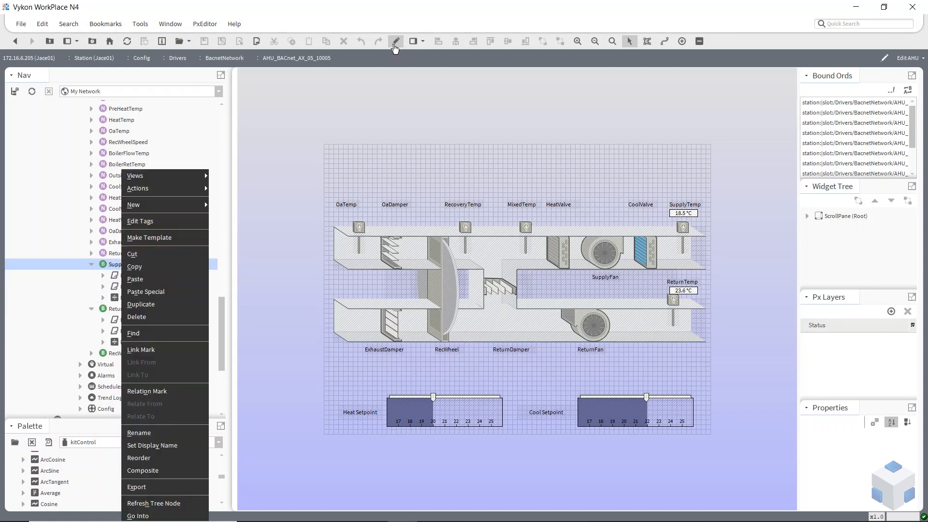
{"action": "left_click", "coordinate": [395, 45]}
{"action": "right_click", "coordinate": [124, 269]}
{"action": "mouse_move", "coordinate": [169, 177]}
{"action": "left_click", "coordinate": [224, 187]}
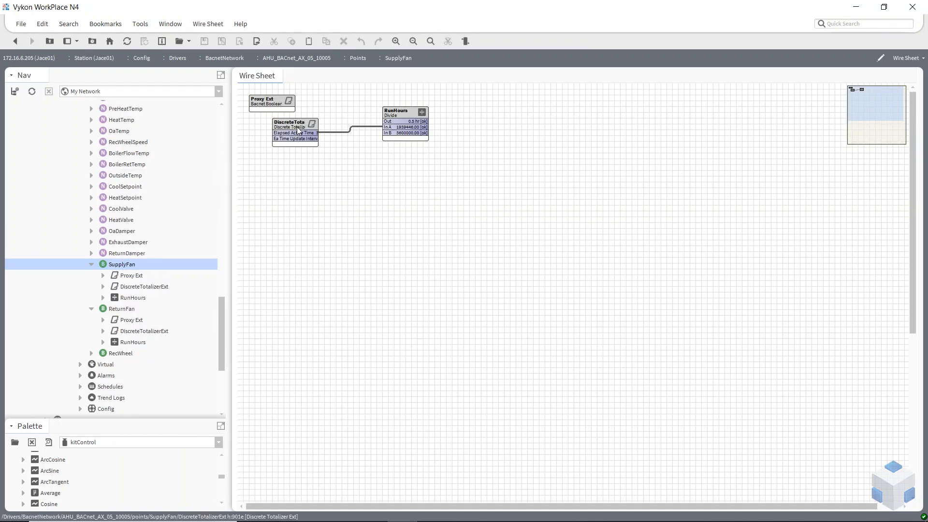
{"action": "mouse_move", "coordinate": [381, 122]}
{"action": "left_mouse_down"}
{"action": "mouse_move", "coordinate": [381, 135]}
{"action": "mouse_move", "coordinate": [389, 118]}
{"action": "left_mouse_up"}
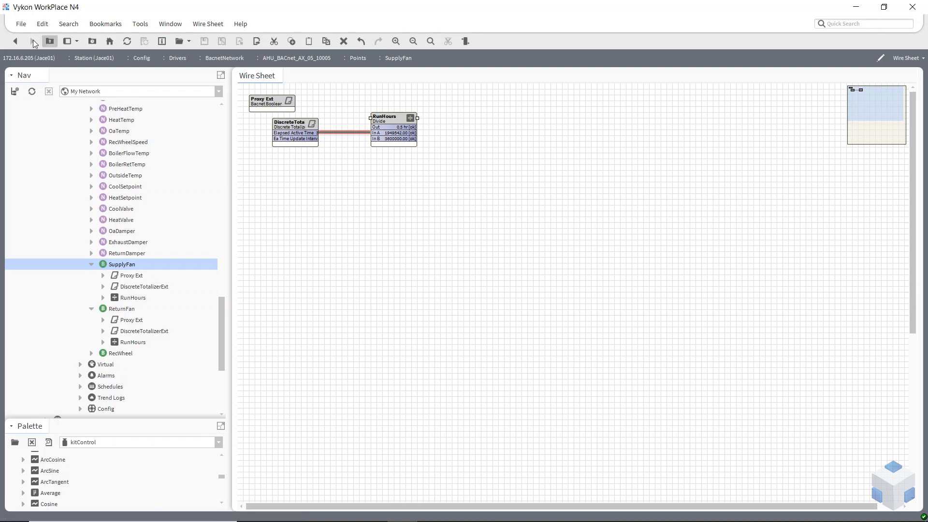
{"action": "left_click", "coordinate": [17, 42]}
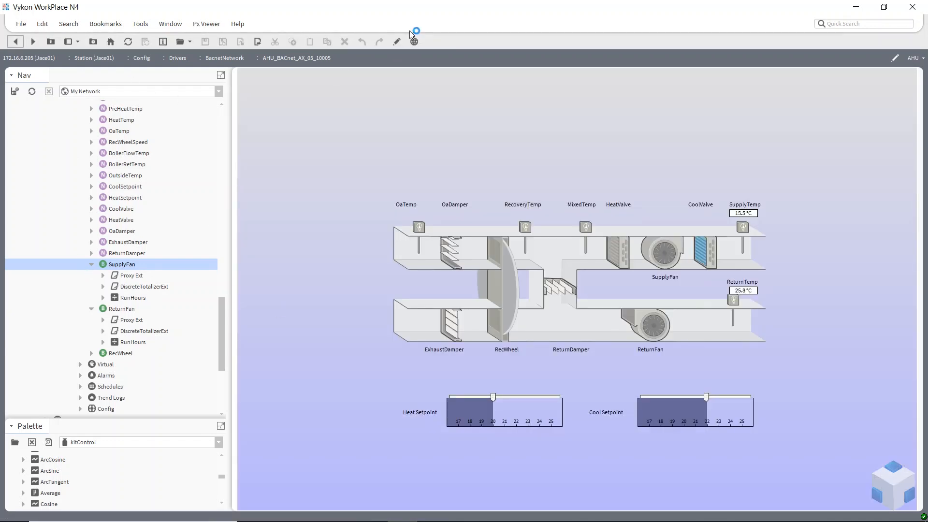
{"action": "left_click", "coordinate": [392, 45]}
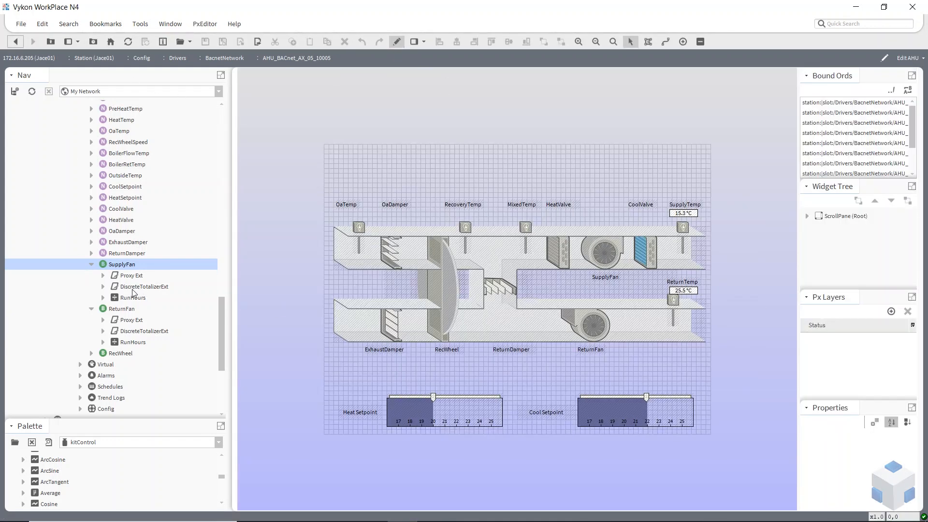
Create a Reset Elapsed Active Time action button from SupplyFan's DiscreteTotalizerExt and place it just above the supply fan image.
{"action": "left_click_drag", "start_coordinate": [124, 289], "coordinate": [593, 216]}
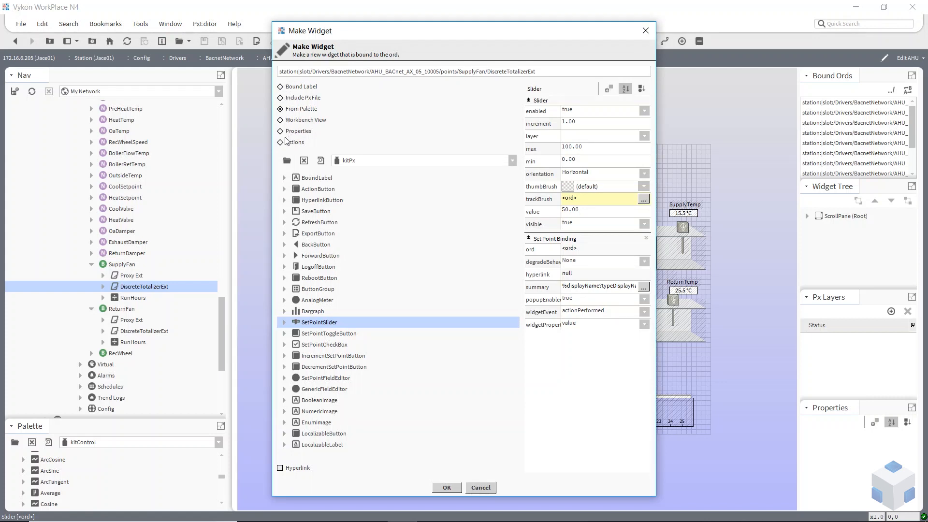
{"action": "left_click", "coordinate": [282, 143]}
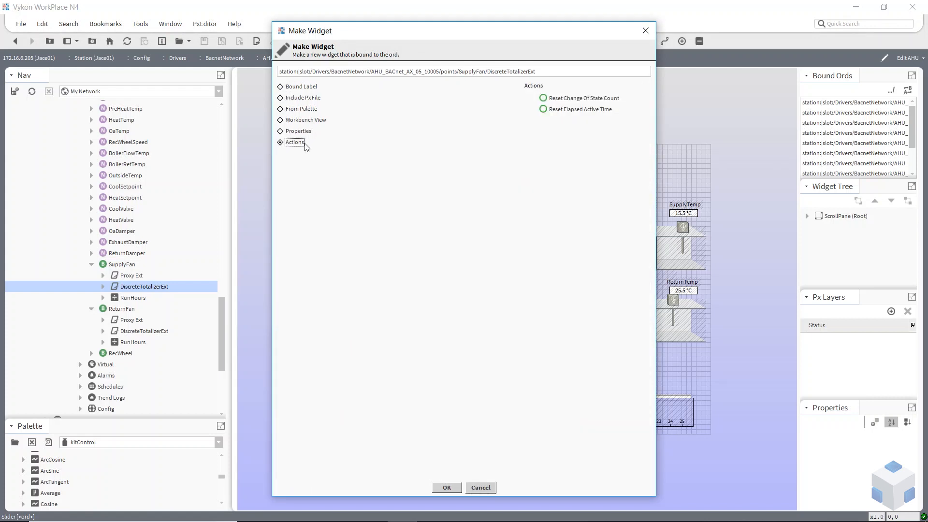
{"action": "left_click", "coordinate": [569, 112]}
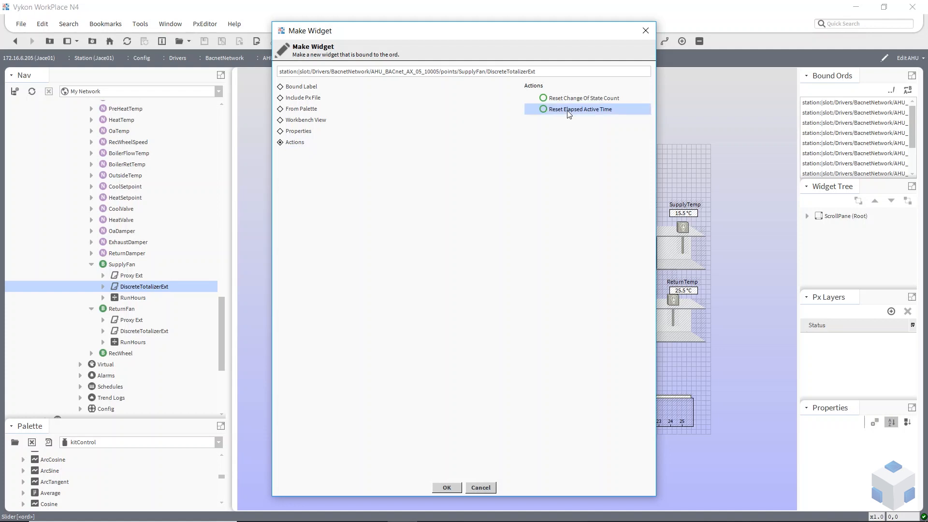
{"action": "left_click", "coordinate": [446, 487]}
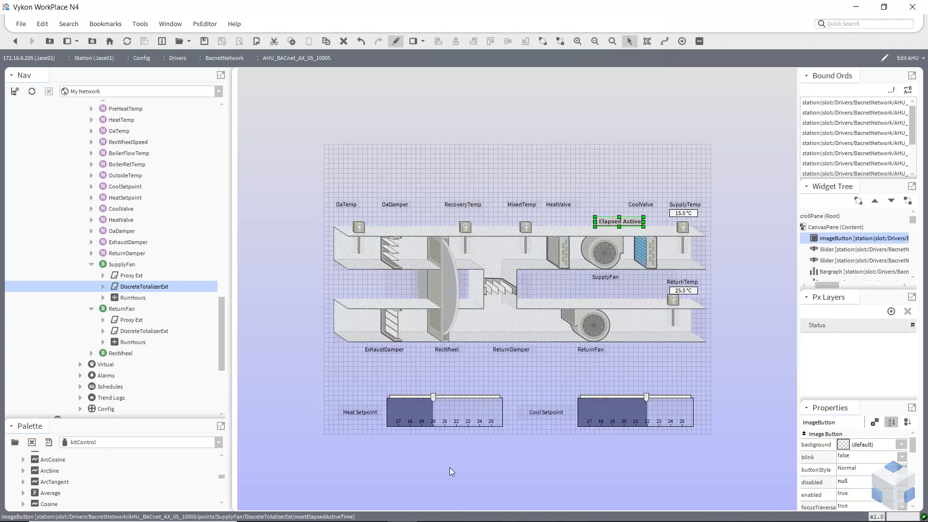
{"action": "left_click_drag", "start_coordinate": [614, 221], "coordinate": [607, 218]}
Add a bajaui Value Binding to the Reset Elapsed Active Time button alongside its action binding.
{"action": "double_click", "coordinate": [604, 217]}
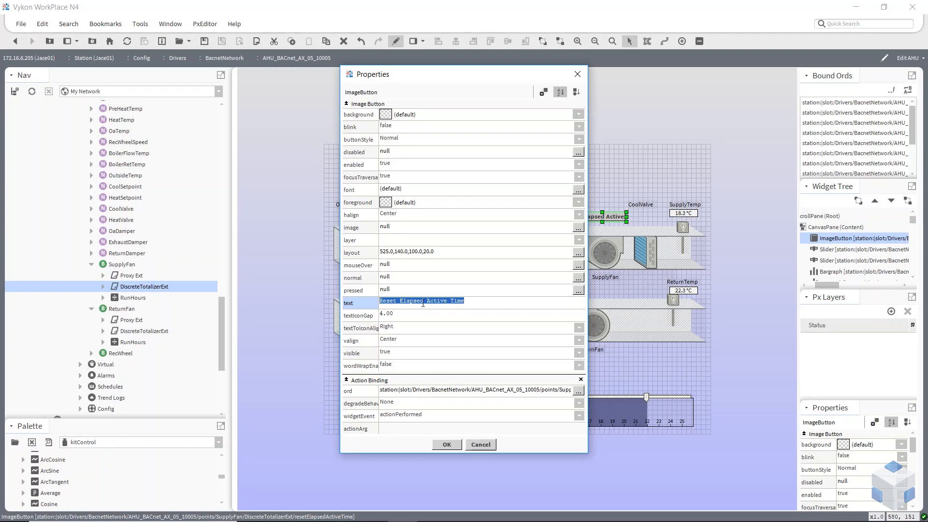
{"action": "left_click_drag", "start_coordinate": [591, 204], "coordinate": [608, 203]}
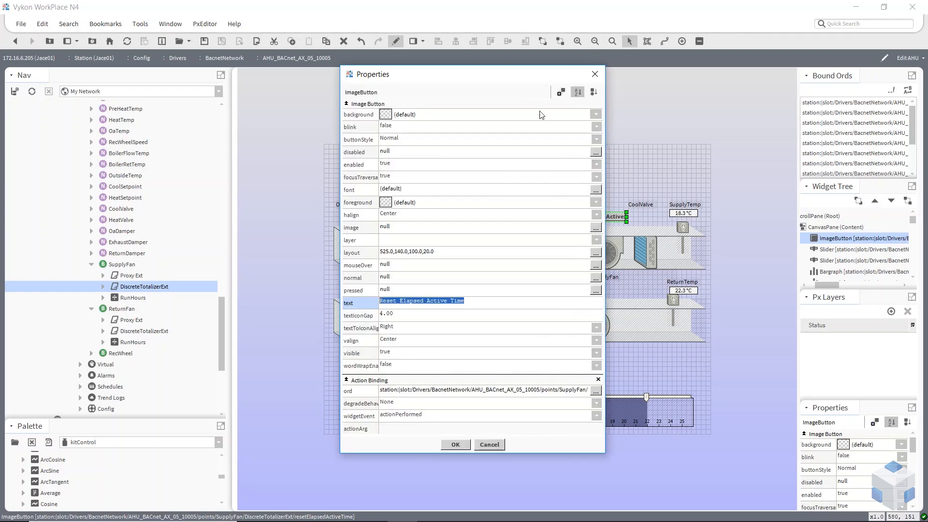
{"action": "left_click_drag", "start_coordinate": [531, 78], "coordinate": [422, 70]}
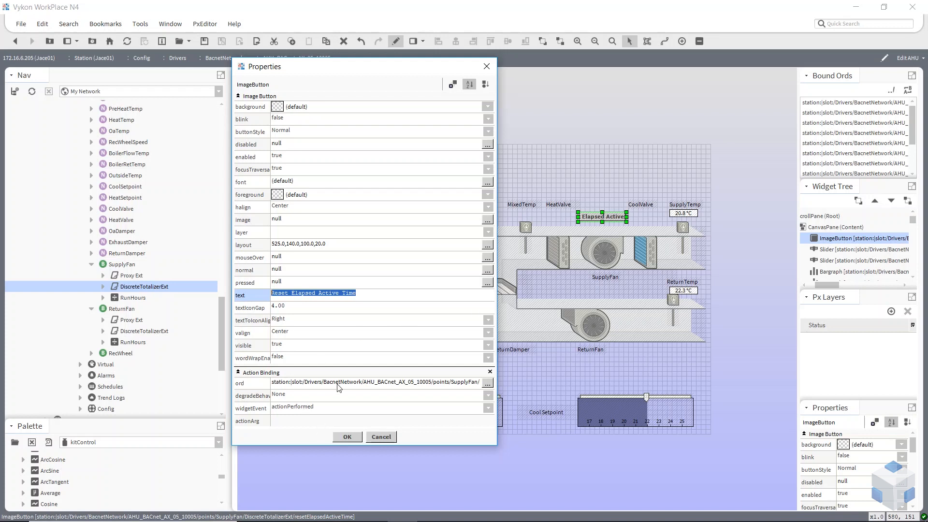
{"action": "left_click", "coordinate": [452, 85]}
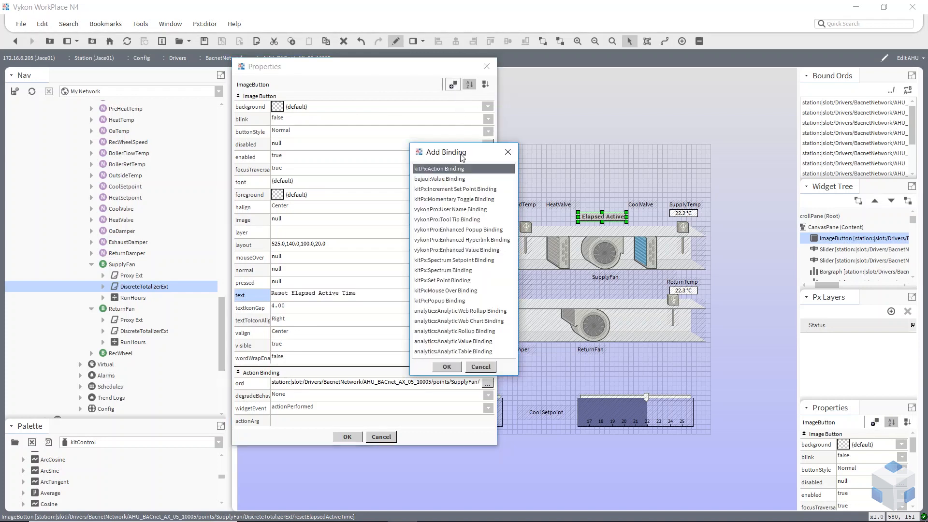
{"action": "left_click", "coordinate": [431, 181]}
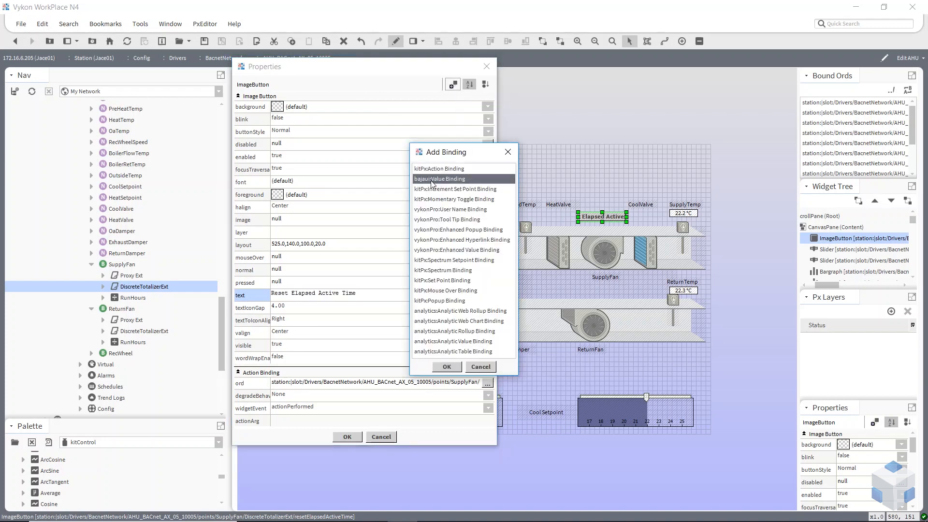
{"action": "left_click", "coordinate": [445, 367]}
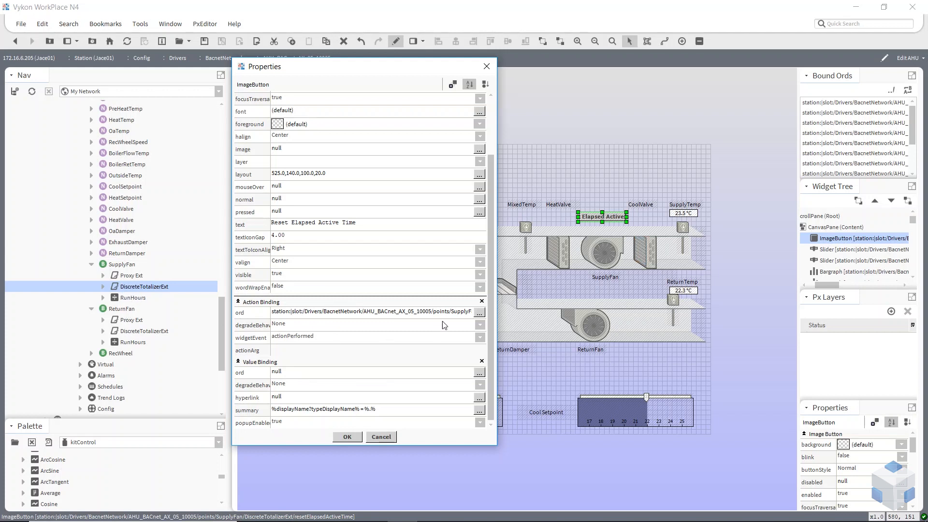
For the new value binding's ord, browse the station components through Drivers, BacnetNetwork, AHU_BACnet_AX_05_10005 and Points to SupplyFan's contents.
{"action": "left_click", "coordinate": [479, 373]}
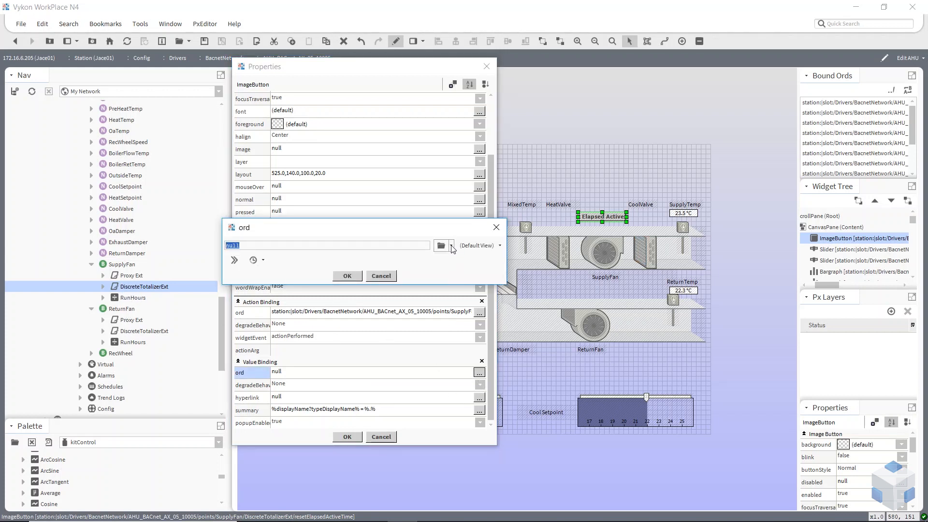
{"action": "left_click", "coordinate": [452, 245]}
{"action": "left_click", "coordinate": [456, 272]}
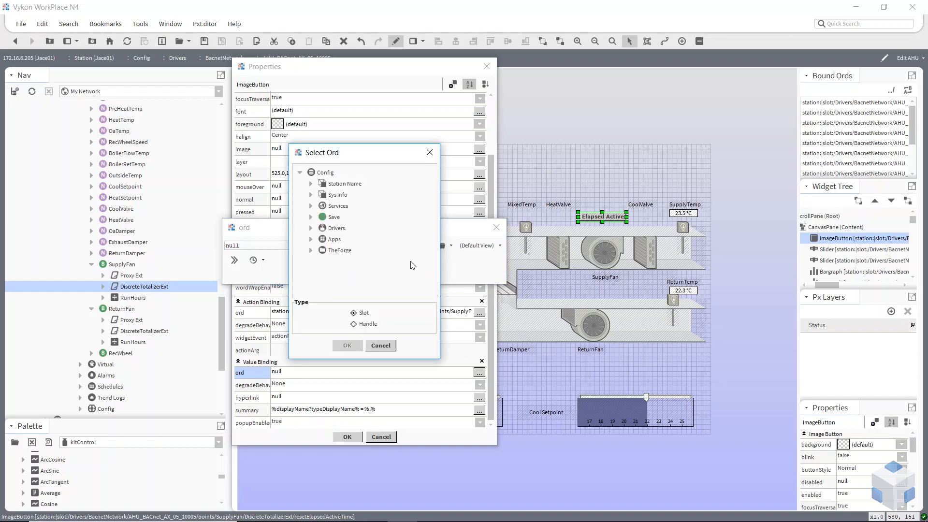
{"action": "left_click", "coordinate": [312, 251]}
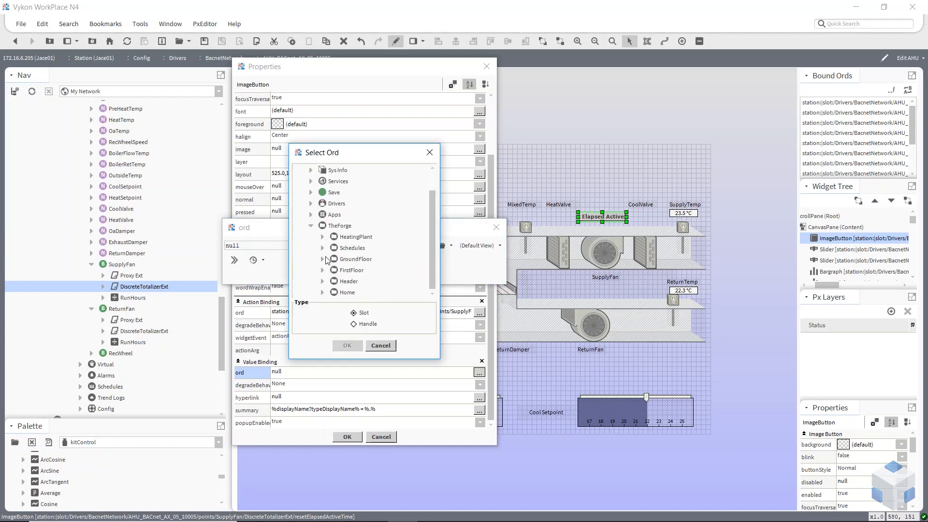
{"action": "scroll", "coordinate": [321, 252], "scroll_direction": "up", "scroll_amount": 1}
{"action": "left_click", "coordinate": [314, 227]}
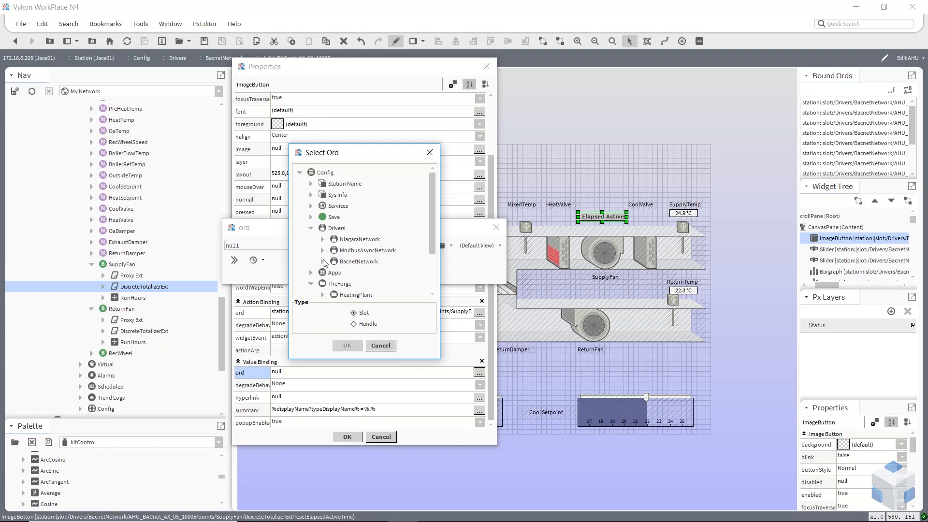
{"action": "left_click", "coordinate": [321, 261]}
{"action": "scroll", "coordinate": [341, 266], "scroll_direction": "down", "scroll_amount": 2}
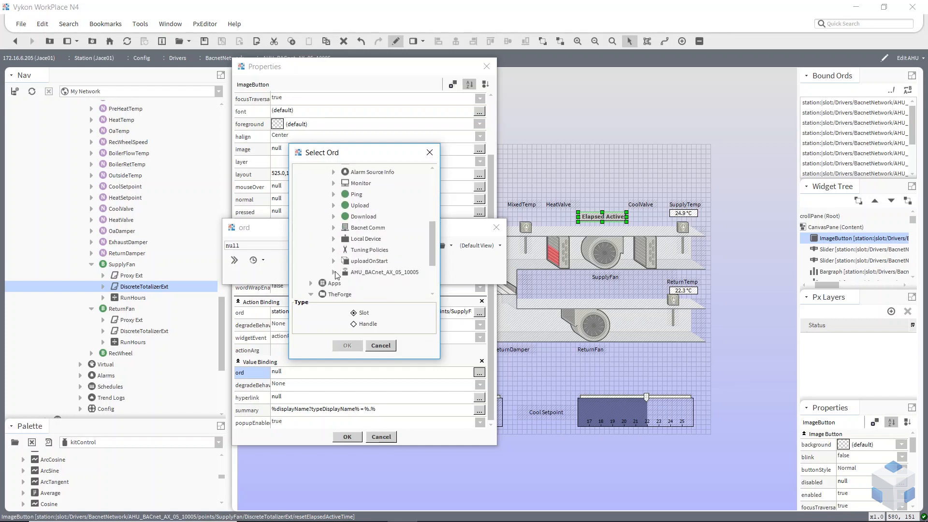
{"action": "left_click", "coordinate": [334, 273]}
{"action": "scroll", "coordinate": [341, 252], "scroll_direction": "down", "scroll_amount": 3}
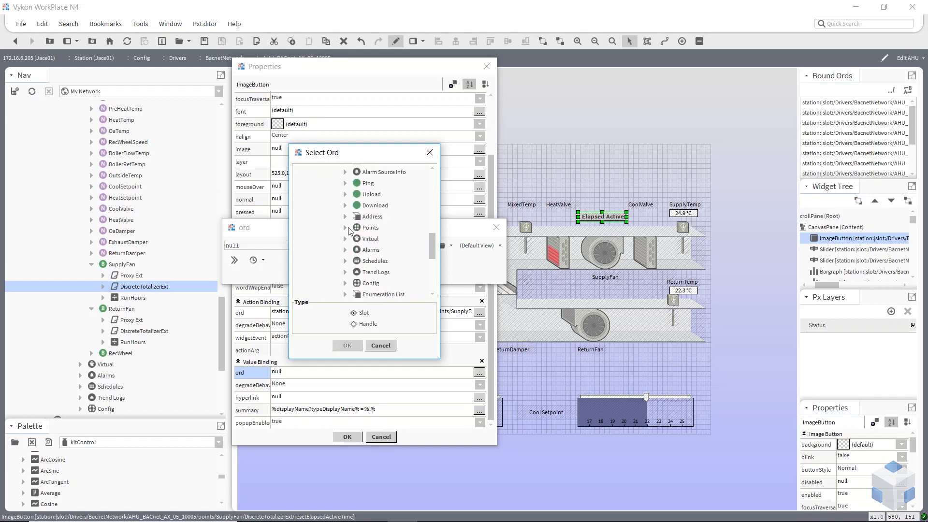
{"action": "left_click", "coordinate": [346, 227]}
{"action": "scroll", "coordinate": [395, 220], "scroll_direction": "down", "scroll_amount": 5}
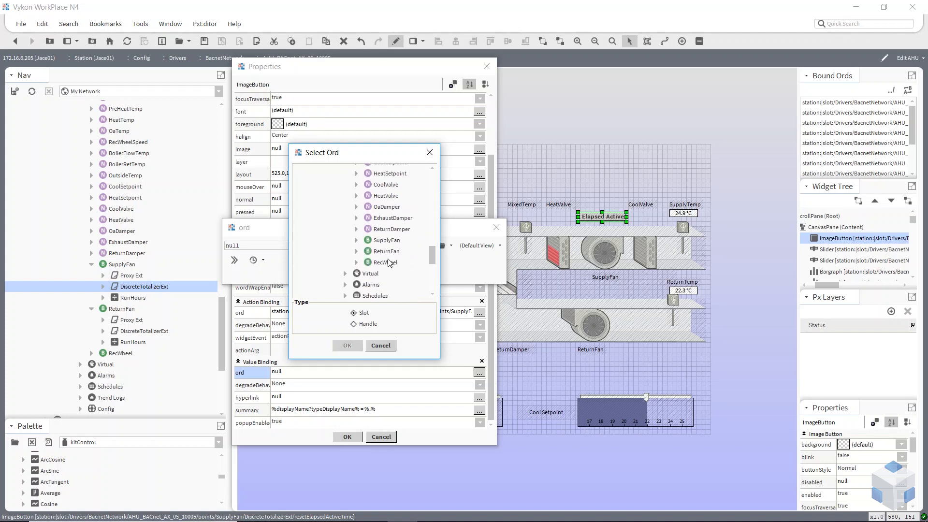
{"action": "left_click", "coordinate": [357, 240]}
{"action": "scroll", "coordinate": [381, 222], "scroll_direction": "down", "scroll_amount": 8}
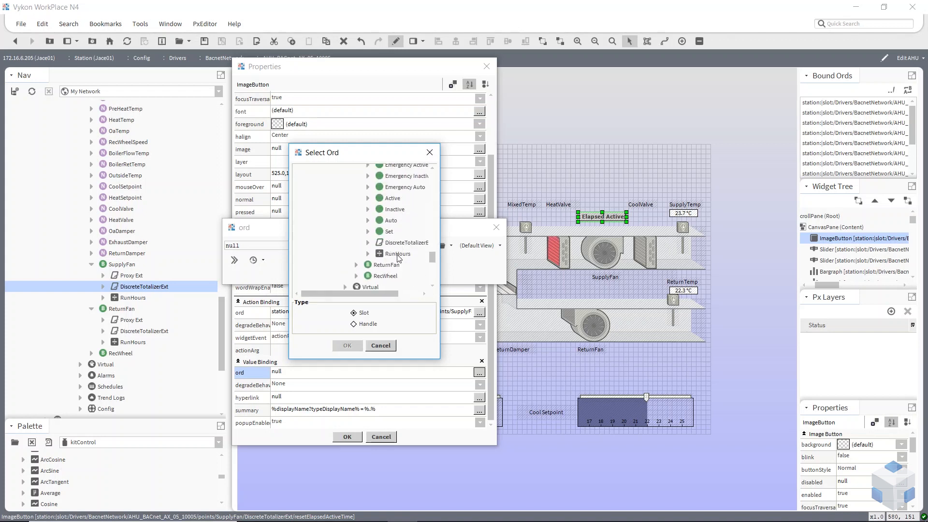
Set the value binding's ord to the Value slot of SupplyFan's RunHours Out and apply the button's properties.
{"action": "left_click", "coordinate": [395, 255]}
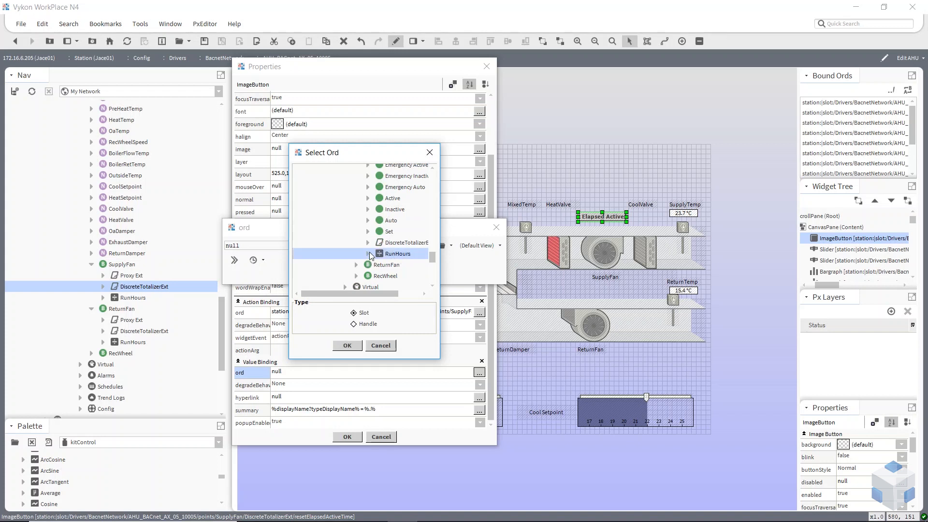
{"action": "left_click", "coordinate": [368, 253]}
{"action": "left_click", "coordinate": [380, 228]}
{"action": "left_click", "coordinate": [410, 249]}
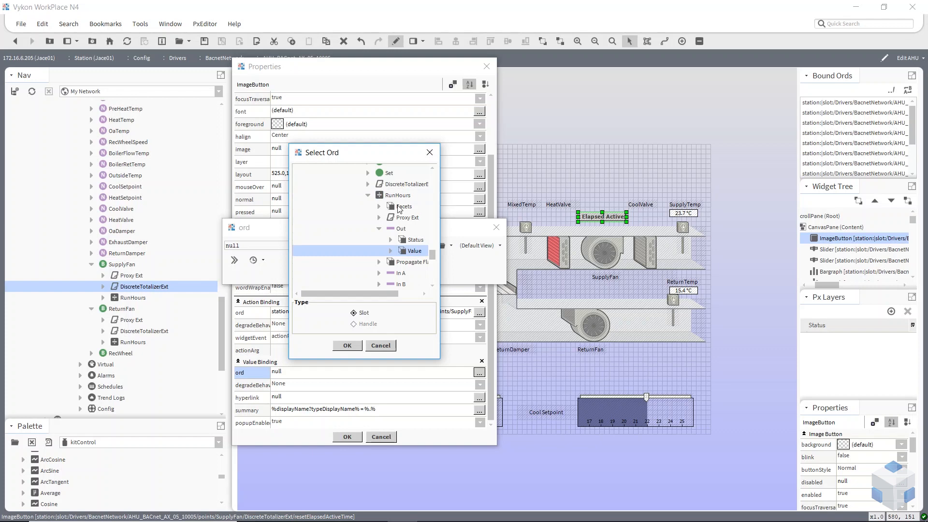
{"action": "left_click", "coordinate": [347, 346]}
{"action": "left_click", "coordinate": [352, 279]}
{"action": "left_click", "coordinate": [348, 436]}
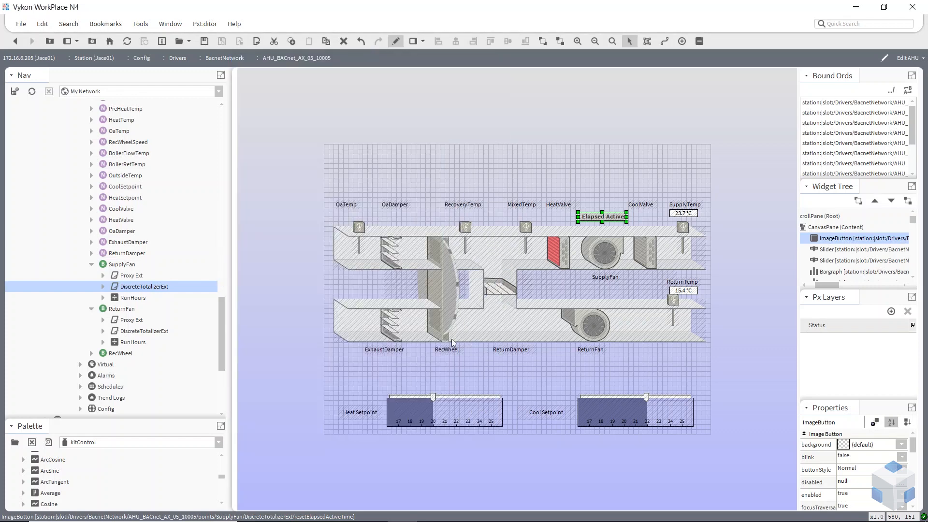
Animate the reset button's text from the RunHours value binding, using the Object To String converter with format %.%.
{"action": "double_click", "coordinate": [595, 216]}
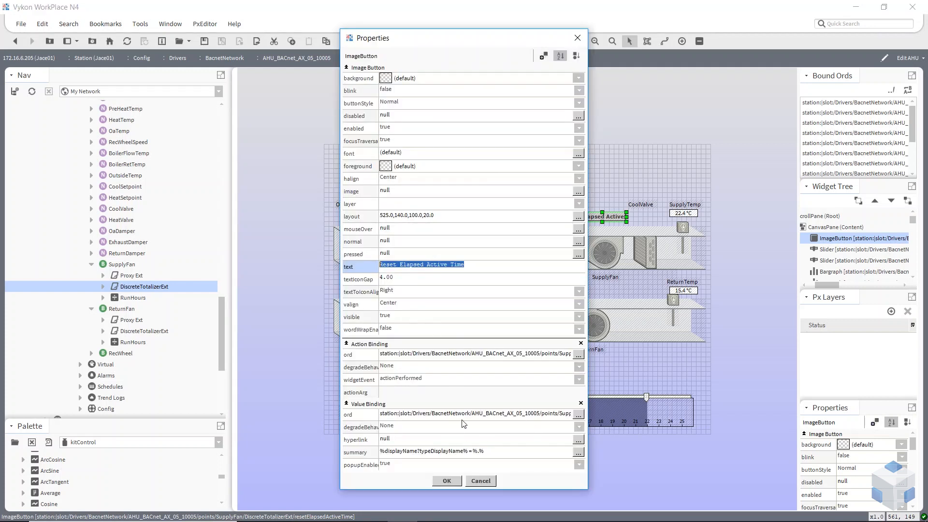
{"action": "right_click", "coordinate": [476, 267]}
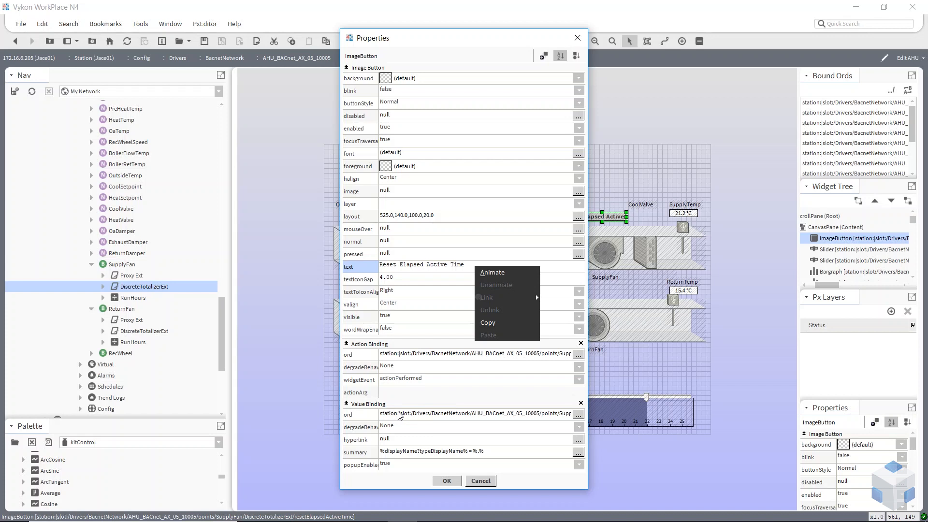
{"action": "left_click", "coordinate": [486, 275]}
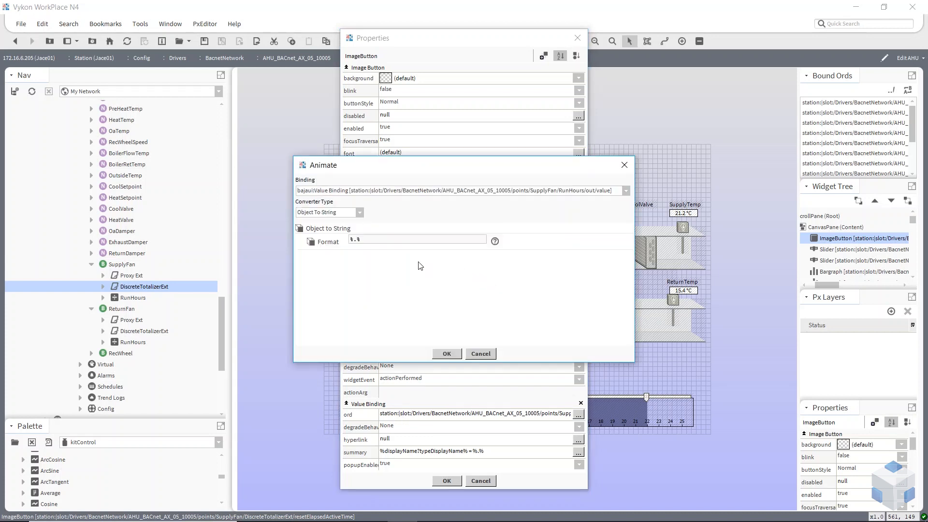
{"action": "left_click", "coordinate": [446, 354]}
{"action": "left_click", "coordinate": [446, 481]}
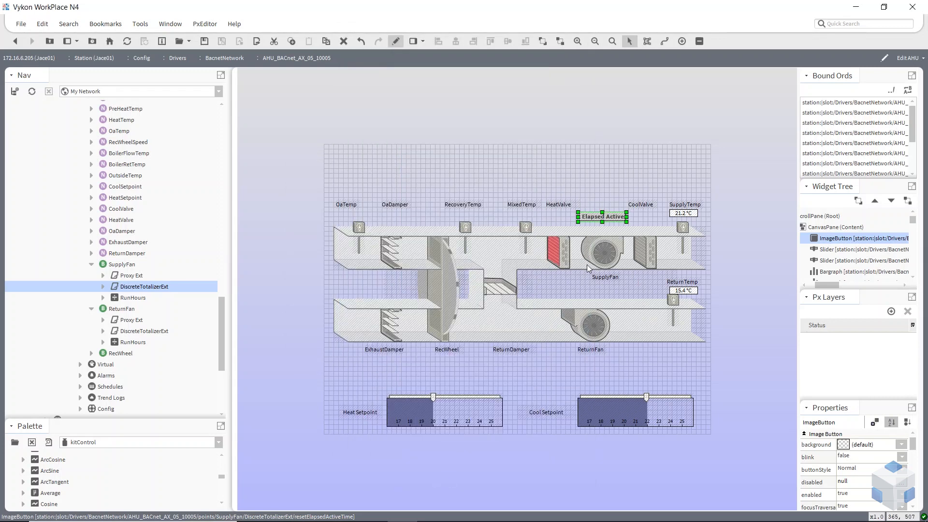
Set the SupplyFan button's text format to "Reset RunHours (%.%)", then move it above the ductwork and enlarge it to about 150 by 30.
{"action": "double_click", "coordinate": [596, 218]}
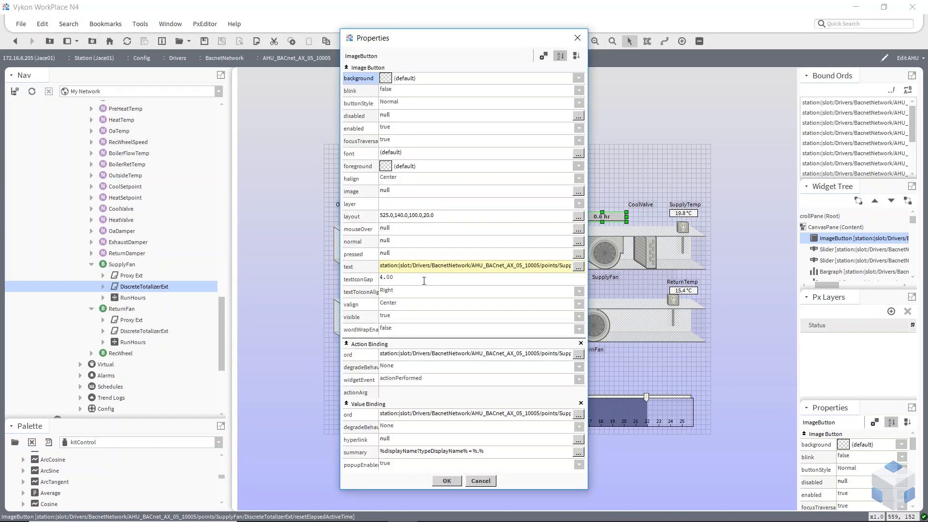
{"action": "left_click", "coordinate": [414, 268]}
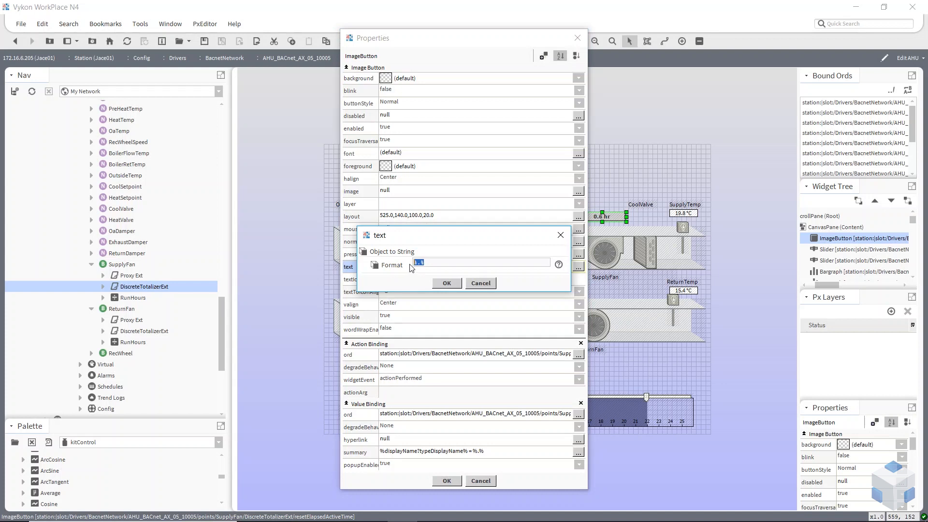
{"action": "left_click", "coordinate": [415, 262]}
{"action": "type", "text": "Reset RunHours (%.%)"}
{"action": "left_click", "coordinate": [446, 284]}
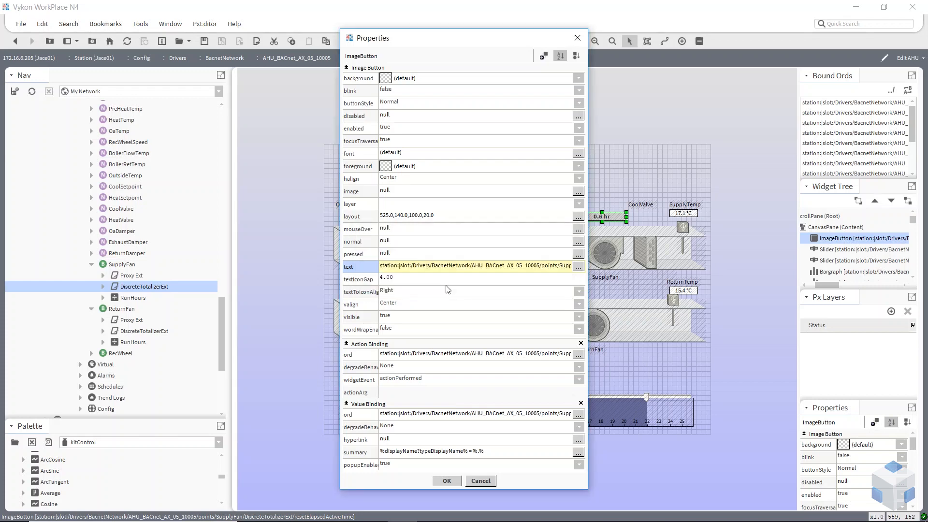
{"action": "left_click", "coordinate": [445, 481]}
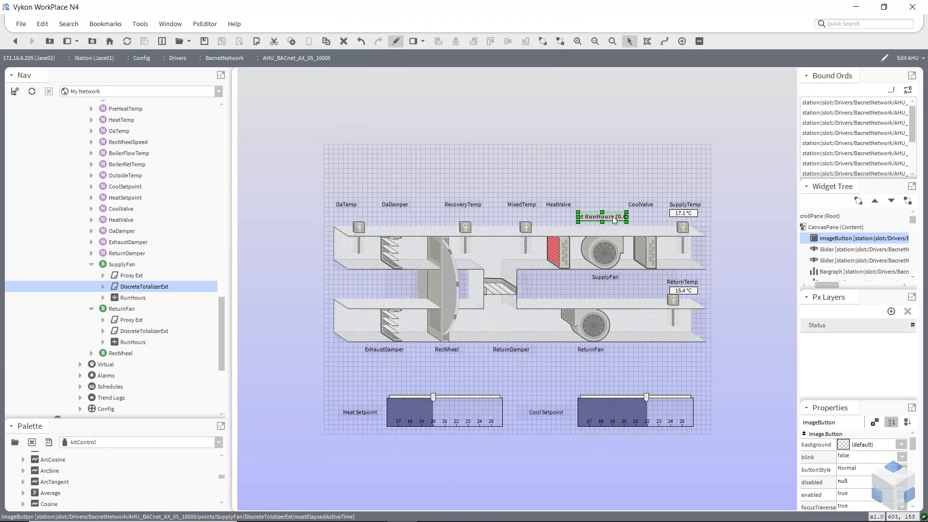
{"action": "left_click_drag", "start_coordinate": [595, 221], "coordinate": [561, 186]}
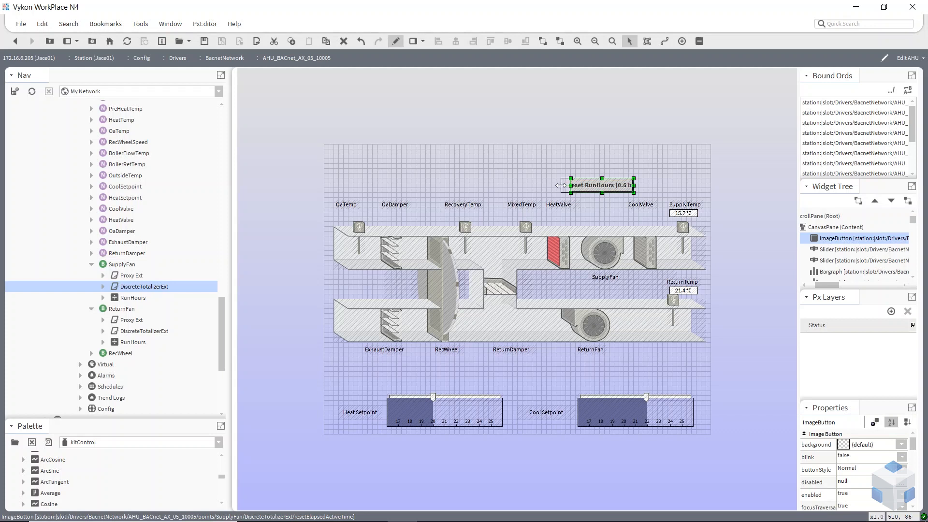
{"action": "left_click", "coordinate": [593, 204]}
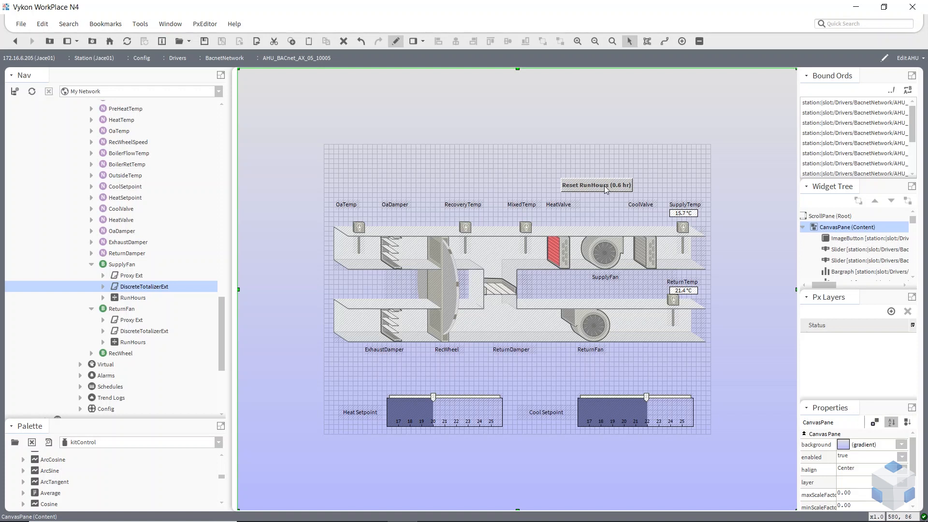
Change the button's text format to "Reset Run Hours \n(%.%)" so the label and value occupy separate lines.
{"action": "double_click", "coordinate": [604, 186]}
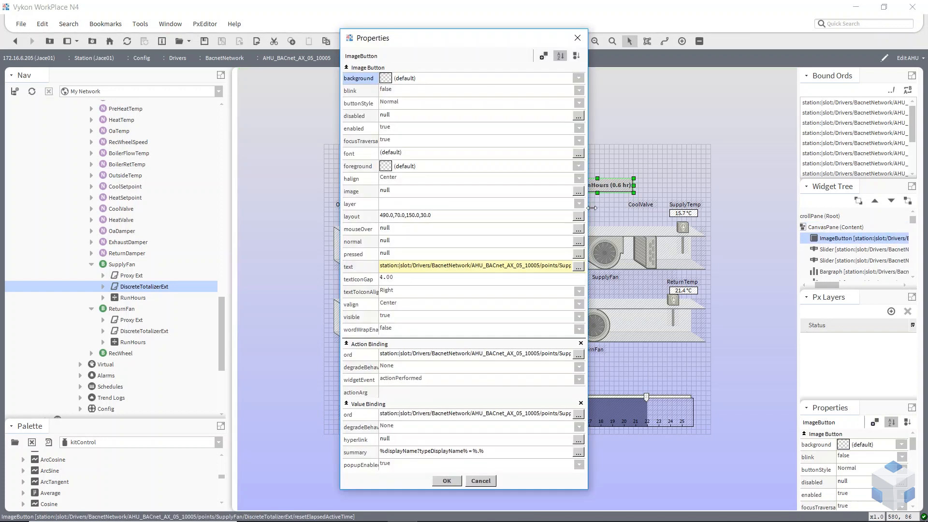
{"action": "left_click", "coordinate": [430, 269]}
{"action": "left_click", "coordinate": [464, 263]}
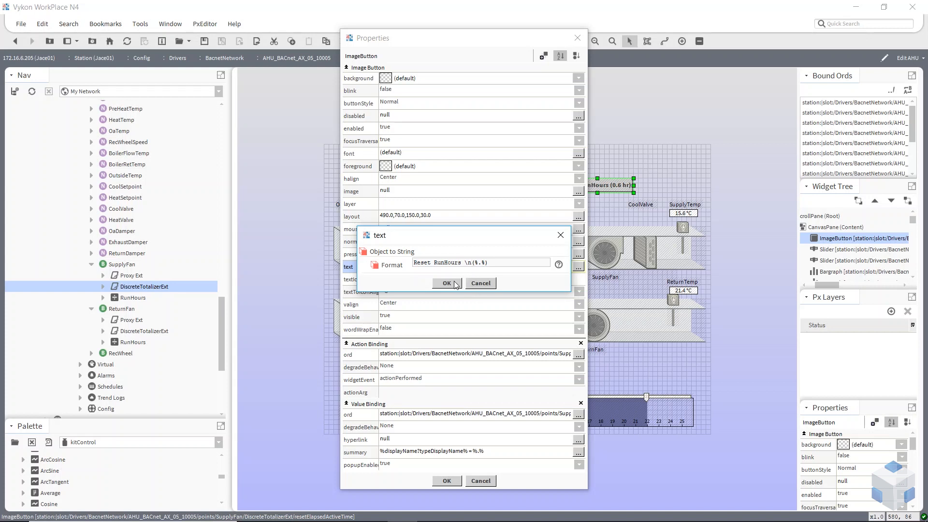
{"action": "left_click", "coordinate": [444, 262]}
{"action": "left_click", "coordinate": [445, 284]}
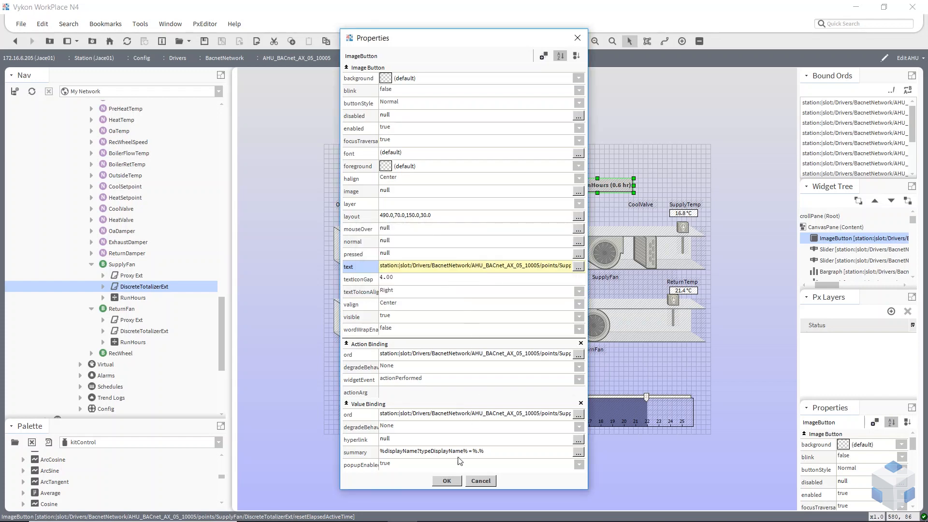
{"action": "left_click", "coordinate": [454, 480]}
Resize the reset button to fit its two-line text and place it directly above the supply fan.
{"action": "left_click_drag", "start_coordinate": [599, 178], "coordinate": [568, 182]}
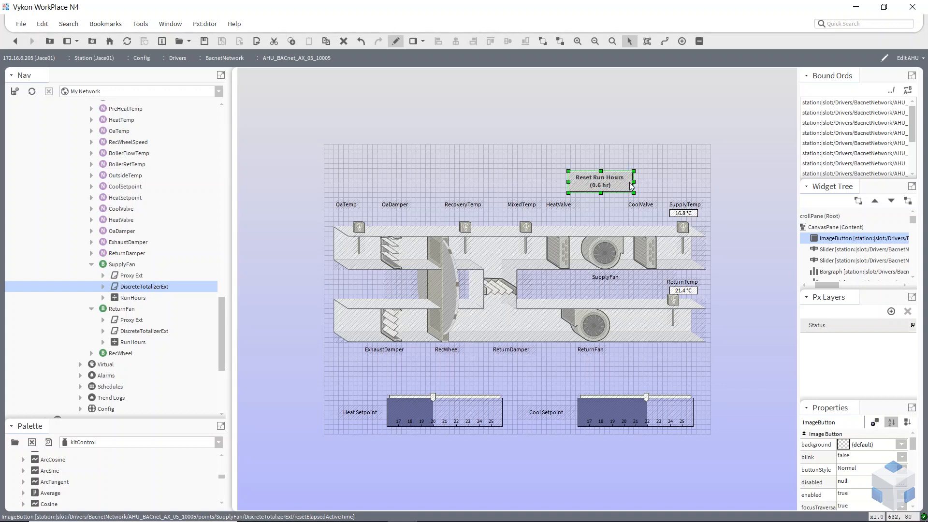
{"action": "left_click_drag", "start_coordinate": [634, 182], "coordinate": [602, 223]}
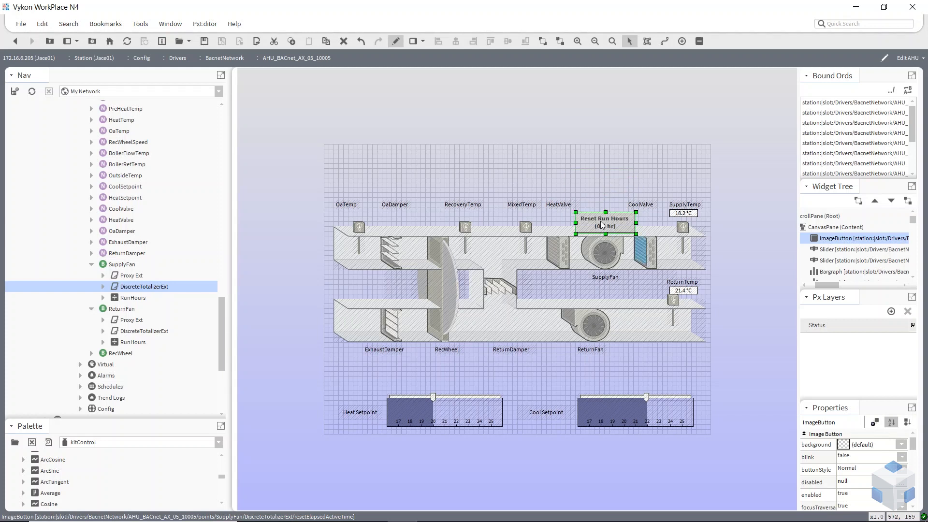
{"action": "left_click", "coordinate": [686, 137]}
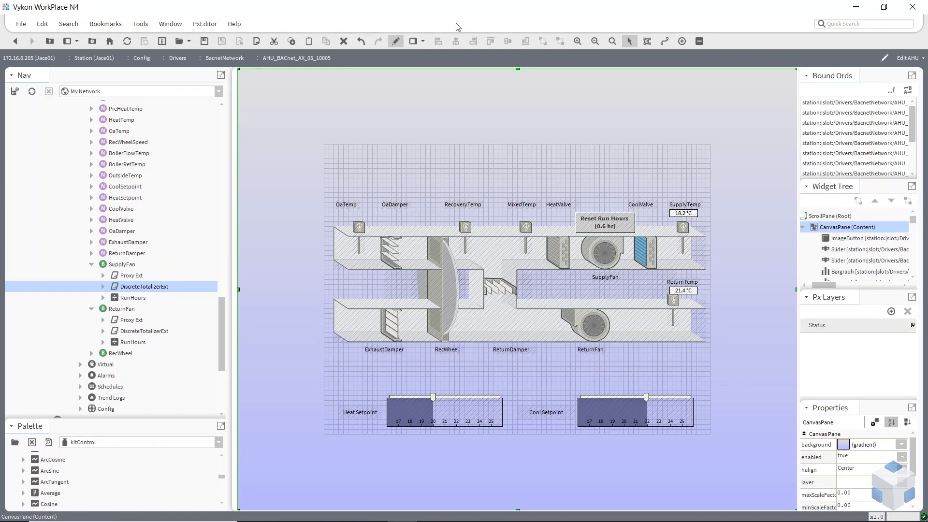
Switch the graphic to view mode and invoke Reset Elapsed Active Time from the supply fan's button.
{"action": "left_click", "coordinate": [396, 41]}
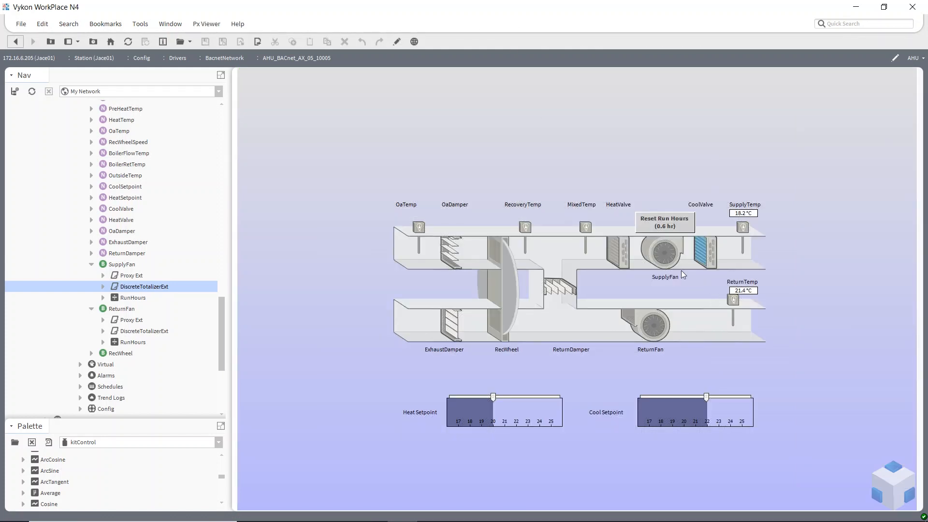
{"action": "left_click", "coordinate": [658, 222]}
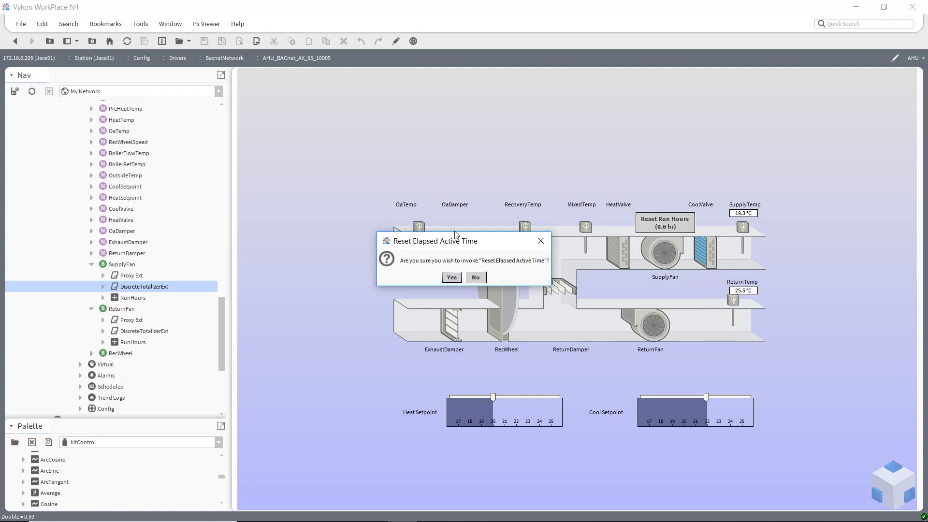
{"action": "left_click", "coordinate": [451, 278]}
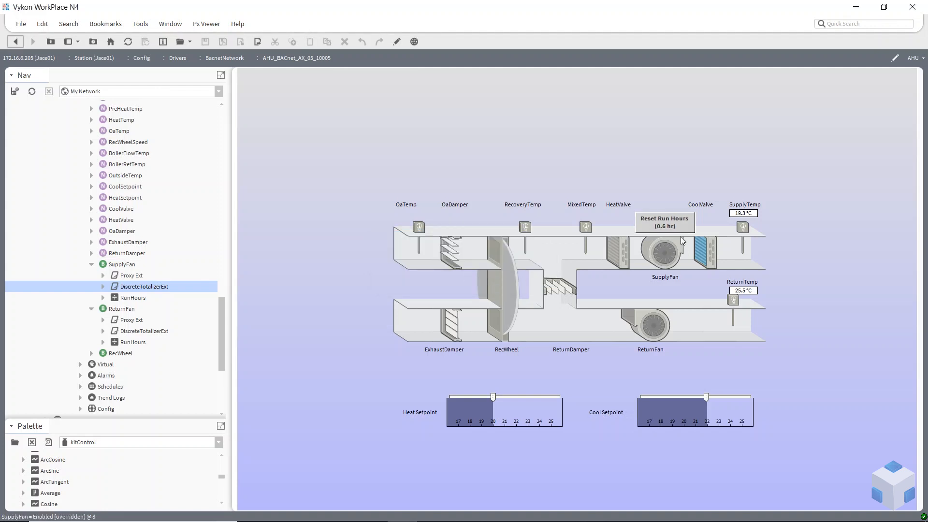